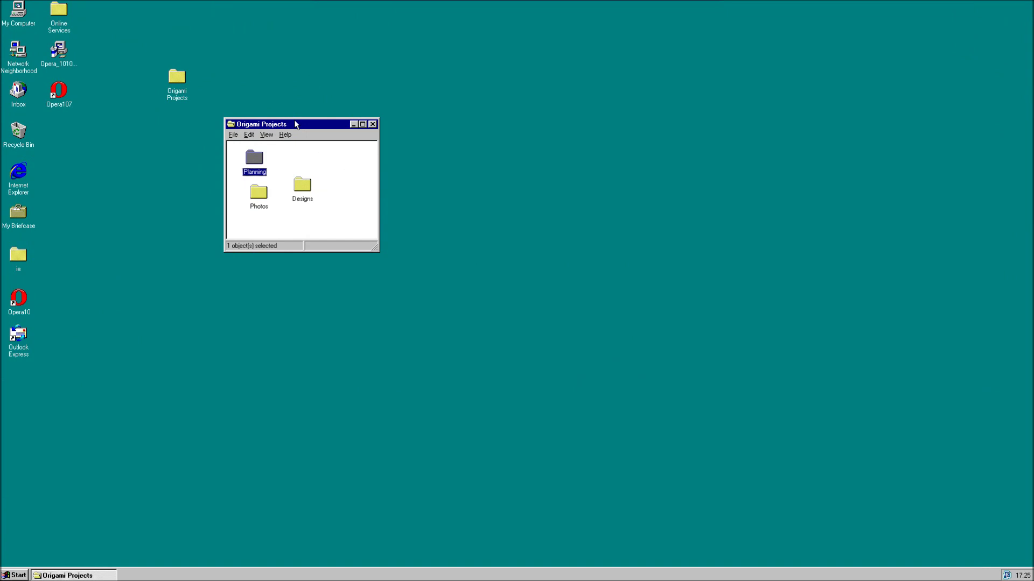
Look through the File menu commands in the Windows 95 Explorer window, then dismiss the menu
{"action": "left_click", "coordinate": [237, 135]}
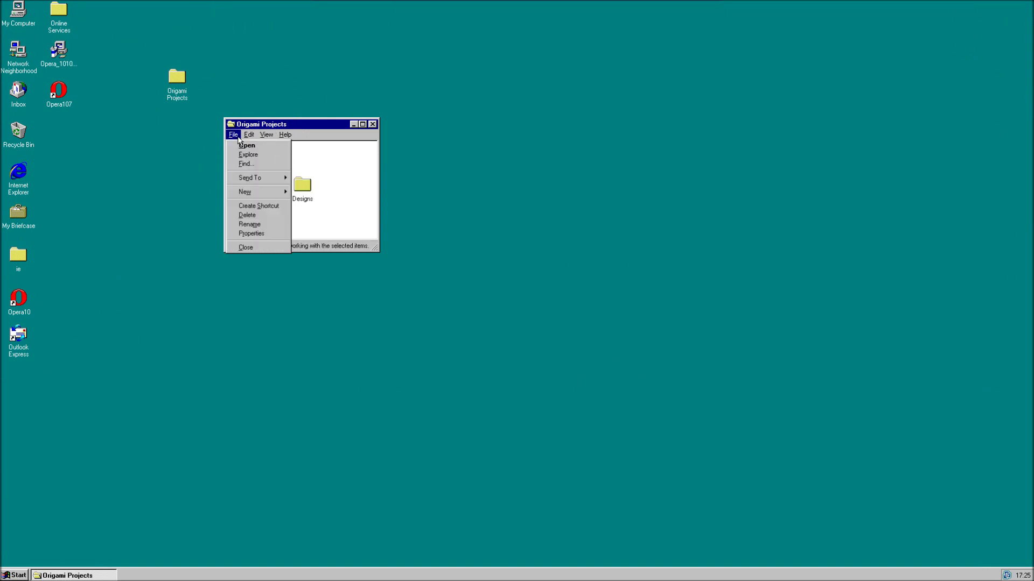
{"action": "mouse_move", "coordinate": [283, 135]}
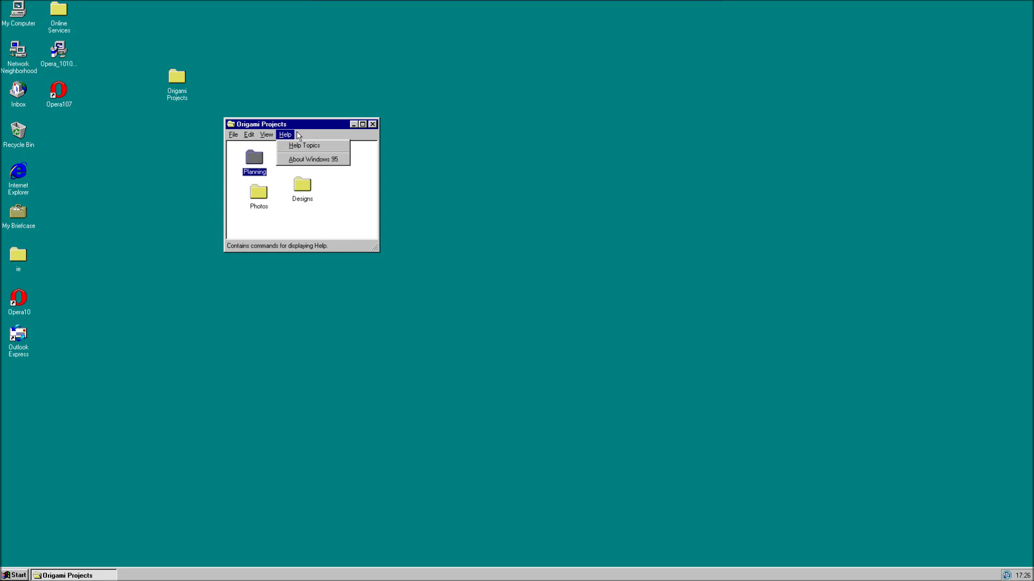
{"action": "mouse_move", "coordinate": [240, 138]}
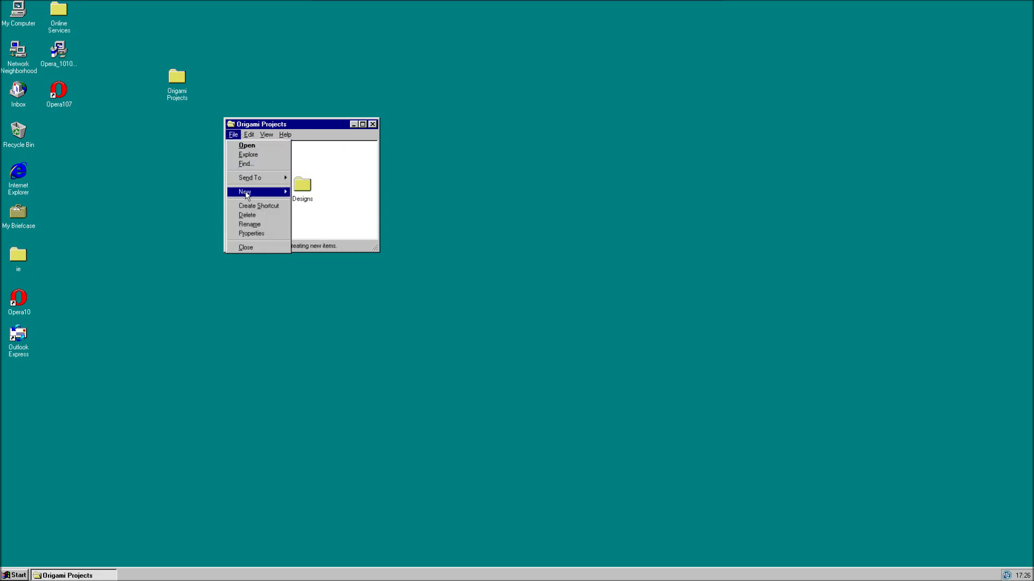
{"action": "left_click", "coordinate": [237, 138]}
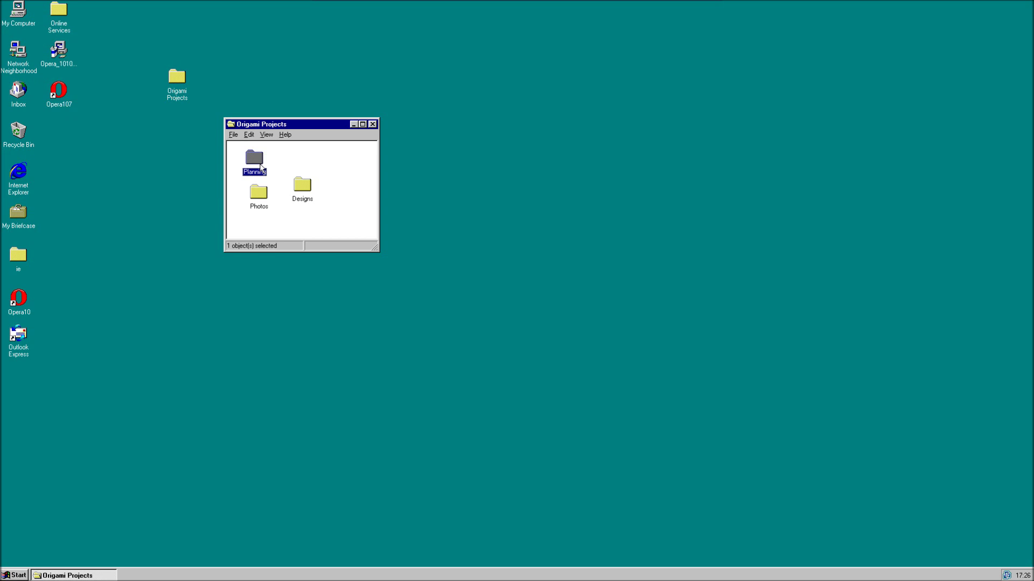
Start renaming Planning from the keyboard-opened File menu, then cancel so the name stays unchanged
{"action": "key", "text": "alt"}
{"action": "key", "text": "Down"}
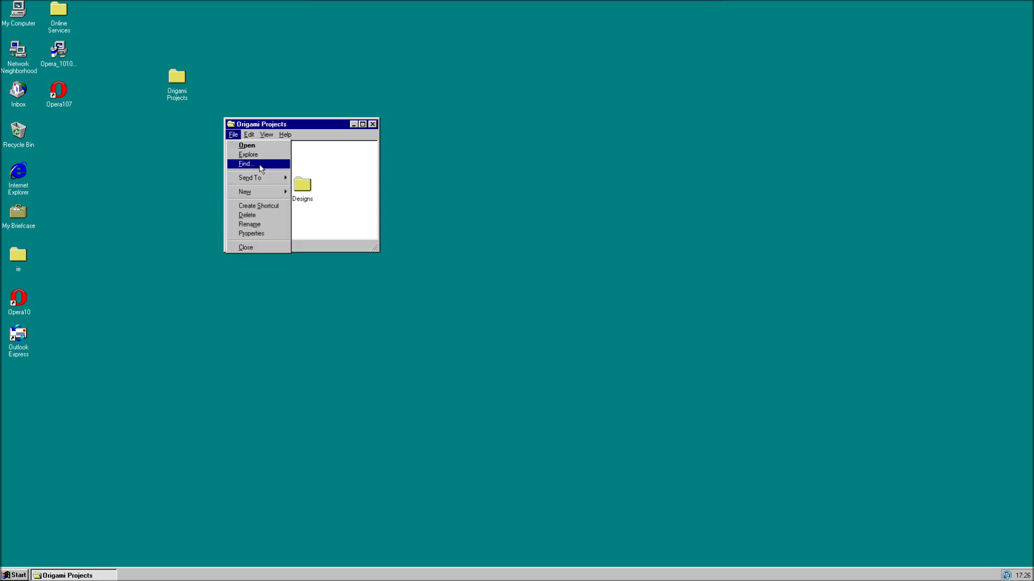
{"action": "key", "text": "m"}
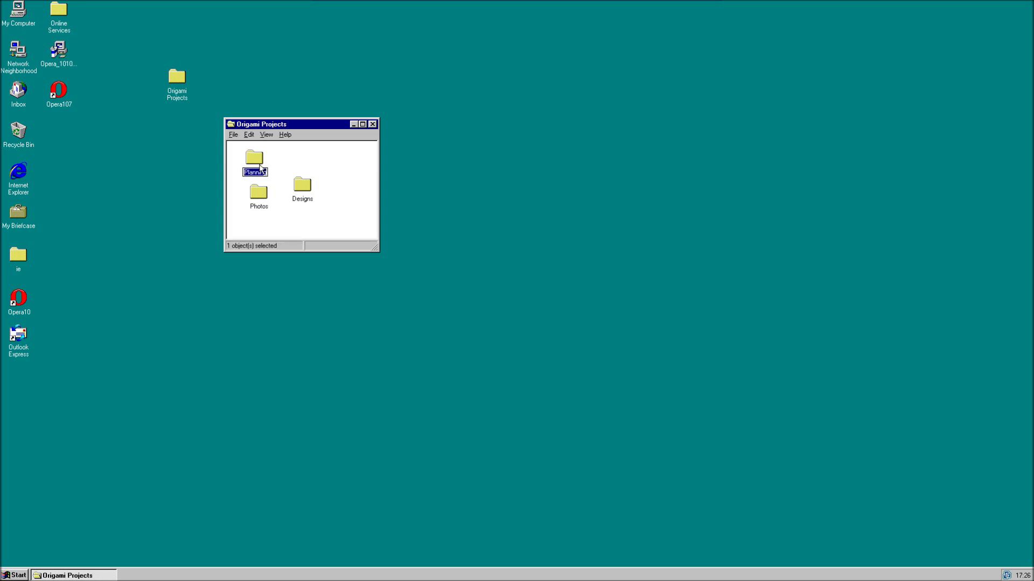
{"action": "left_click", "coordinate": [251, 157]}
Check the Edit menu, then open the Planning folder's Properties
{"action": "left_click", "coordinate": [249, 135]}
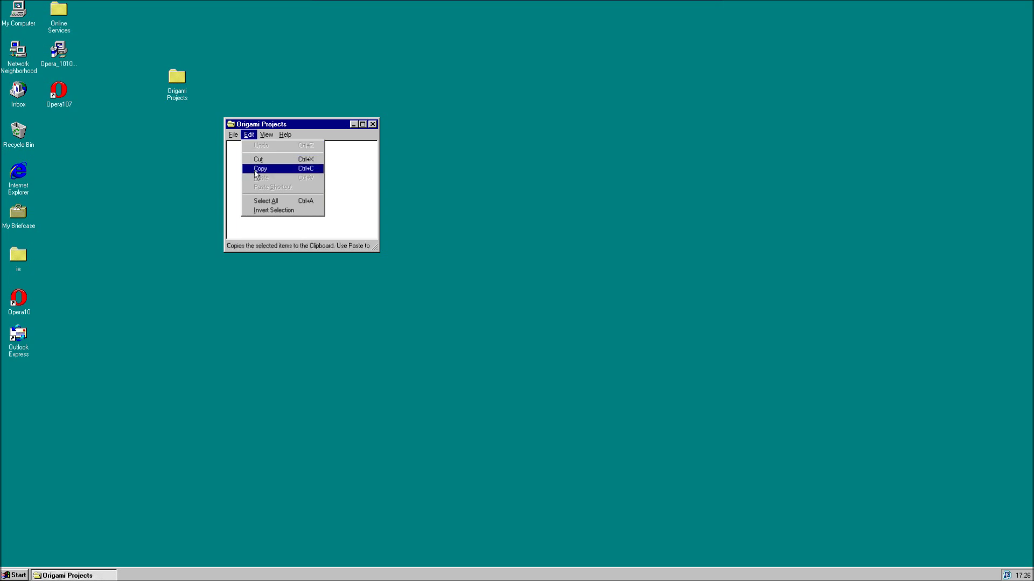
{"action": "mouse_move", "coordinate": [233, 134]}
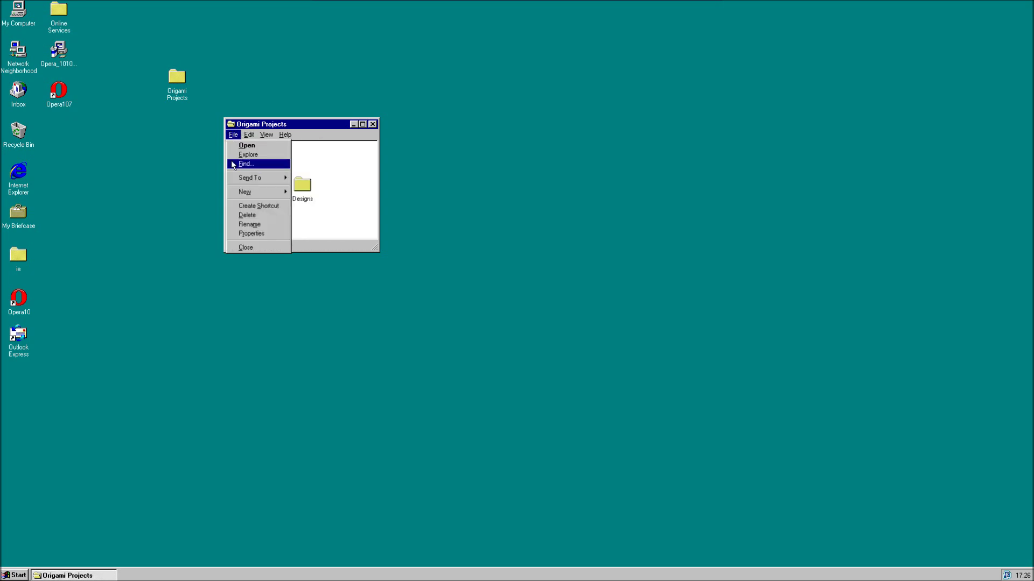
{"action": "left_click", "coordinate": [265, 234]}
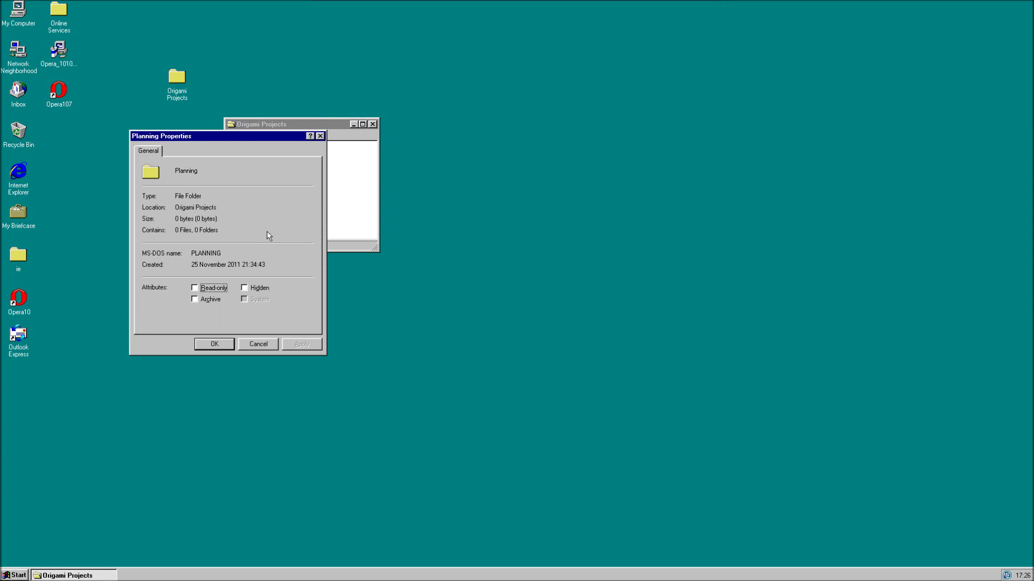
Close Planning's Properties, reopen them from its shortcut menu, then dismiss them with OK
{"action": "left_click", "coordinate": [320, 137]}
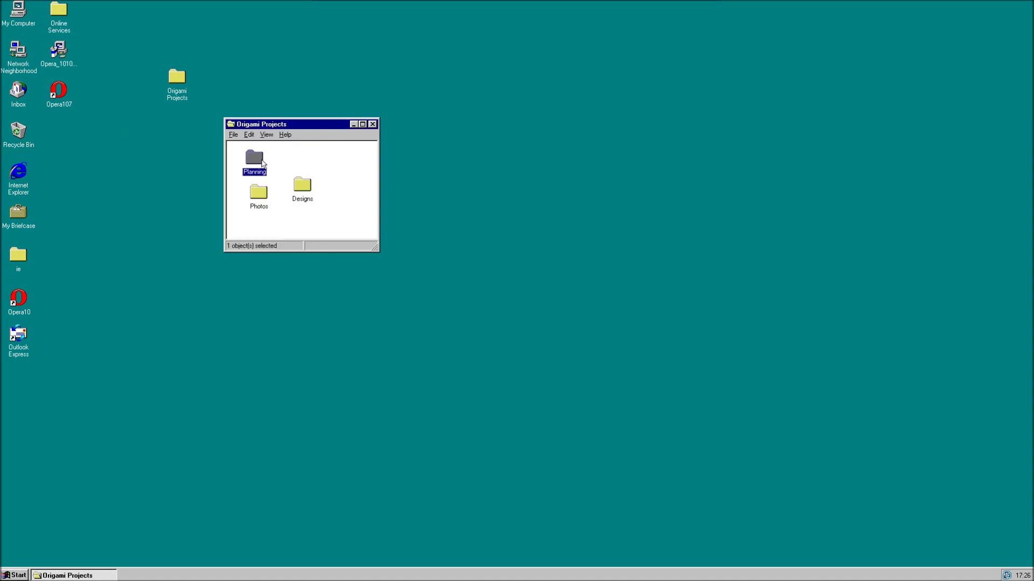
{"action": "right_click", "coordinate": [262, 163]}
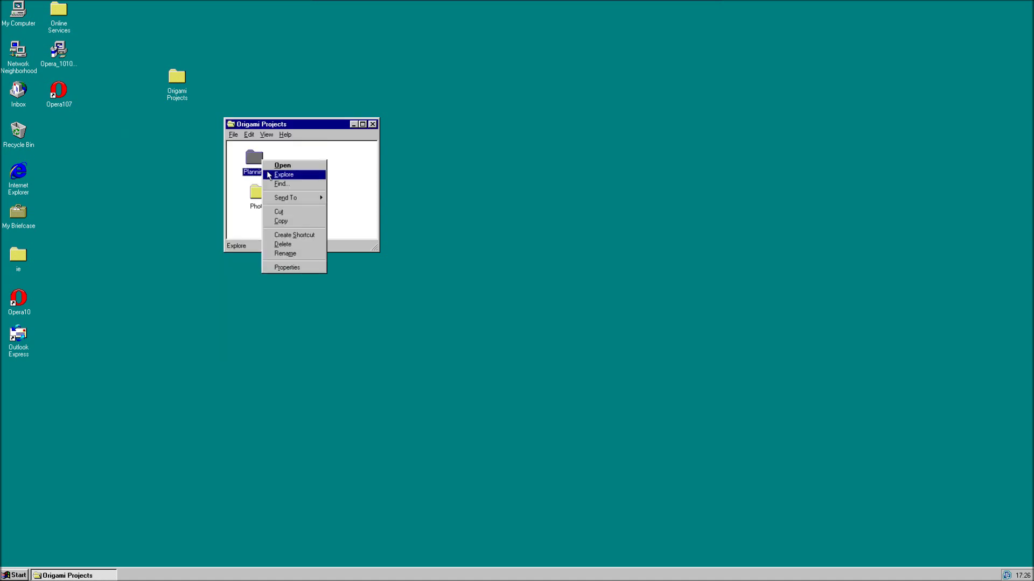
{"action": "left_click", "coordinate": [296, 267]}
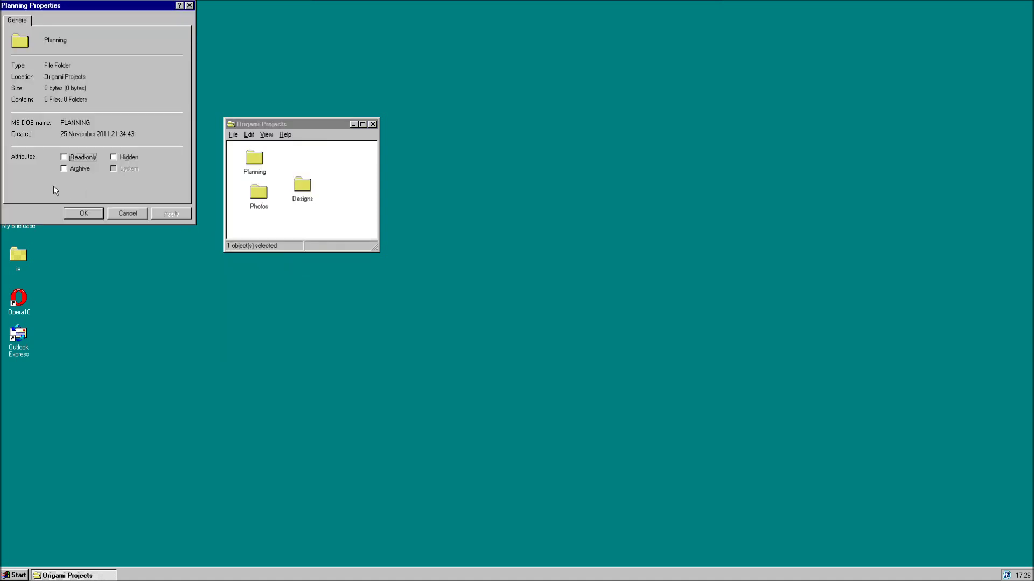
{"action": "left_click", "coordinate": [101, 212]}
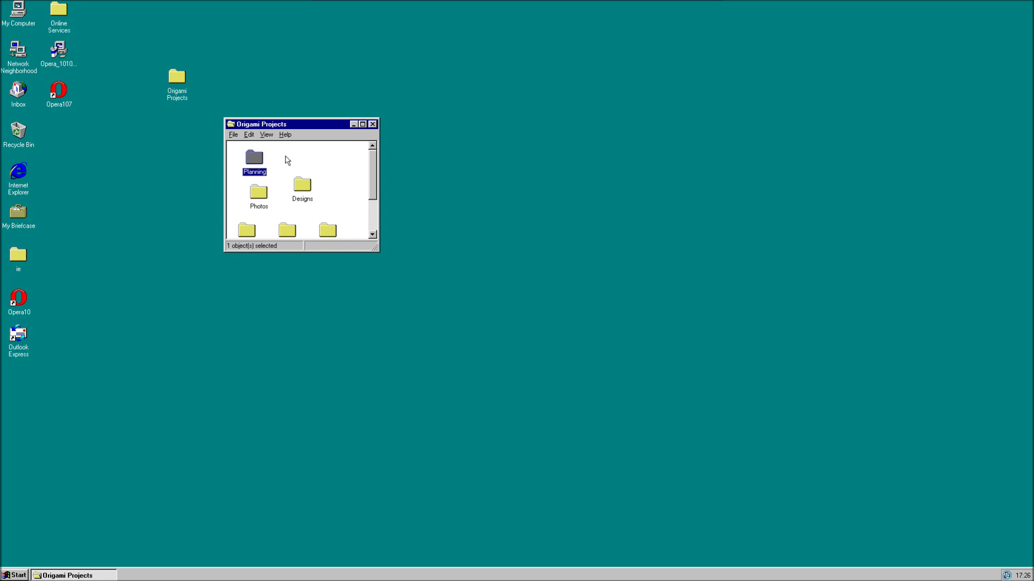
{"action": "left_click", "coordinate": [288, 159]}
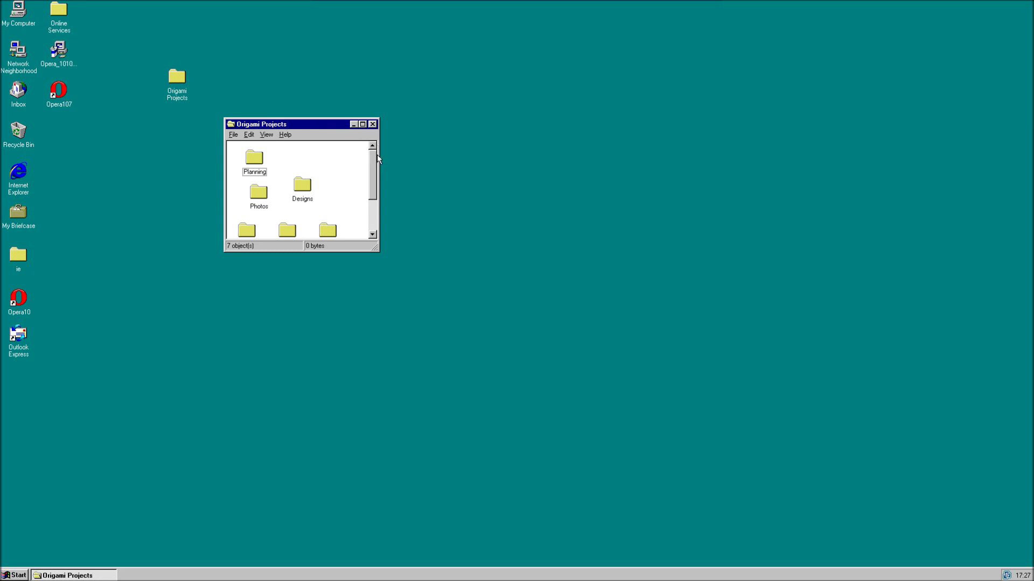
{"action": "mouse_move", "coordinate": [375, 162]}
{"action": "left_mouse_down"}
{"action": "mouse_move", "coordinate": [376, 187]}
{"action": "mouse_move", "coordinate": [375, 157]}
{"action": "left_mouse_up"}
{"action": "left_click", "coordinate": [248, 135]}
{"action": "left_click", "coordinate": [258, 172]}
{"action": "left_click", "coordinate": [255, 169]}
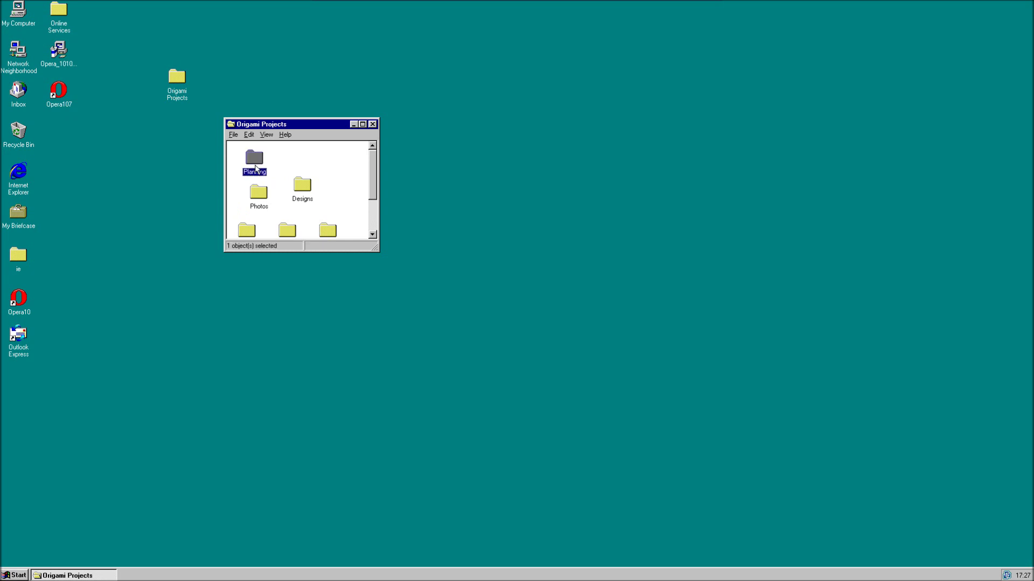
Open the Photos and Planning folders, each in its own window
{"action": "double_click", "coordinate": [260, 194]}
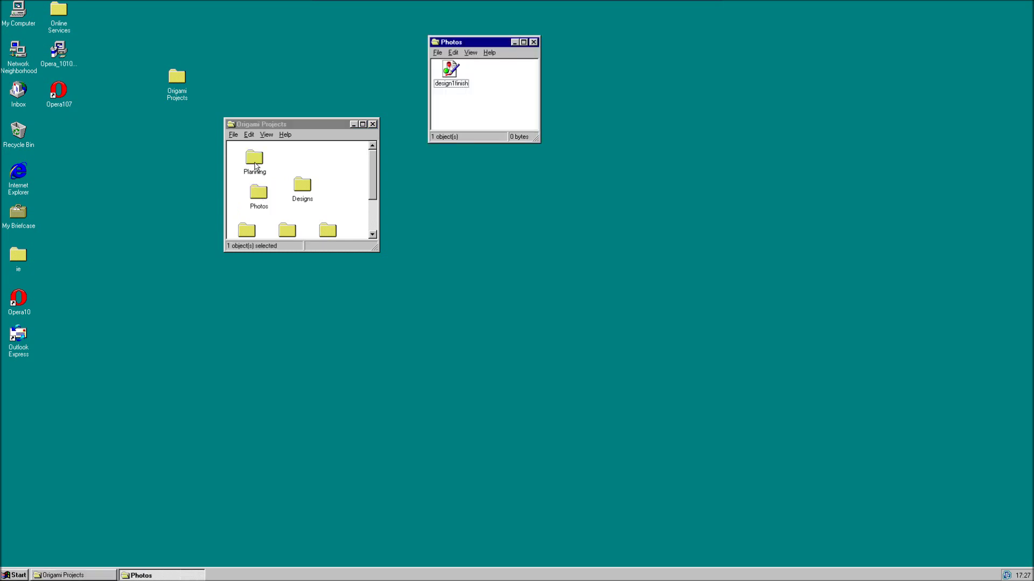
{"action": "left_click", "coordinate": [255, 166]}
{"action": "double_click", "coordinate": [256, 166]}
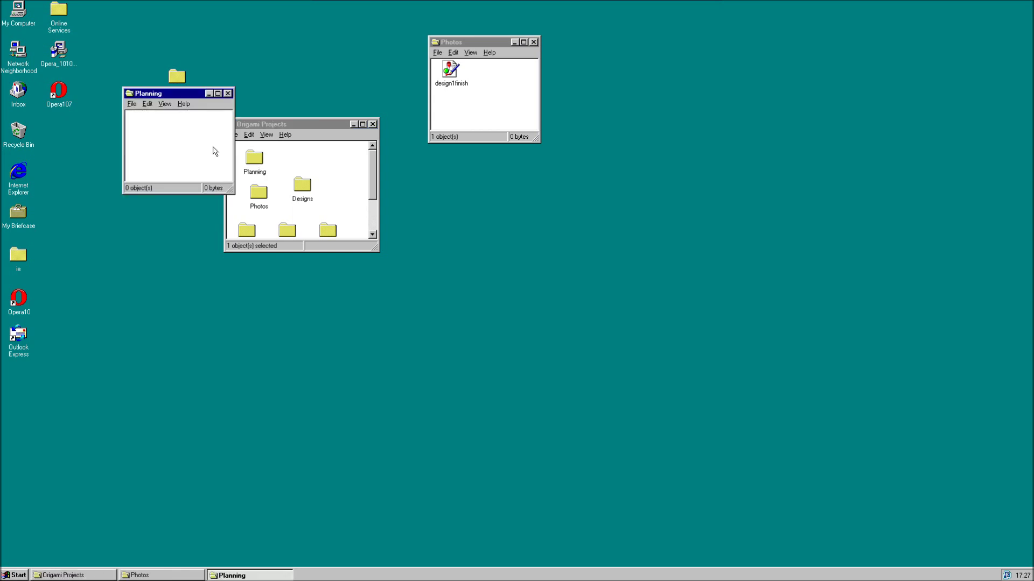
Open My Computer, (C:), Windows and Start Menu in separate windows, then bring up Online Services' shortcut menu
{"action": "double_click", "coordinate": [18, 11]}
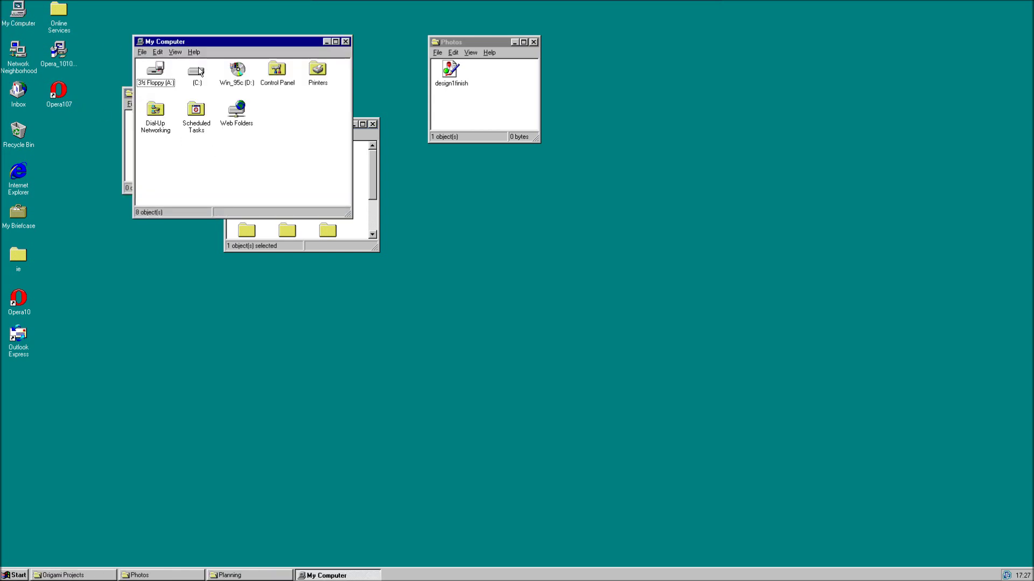
{"action": "double_click", "coordinate": [196, 71]}
{"action": "double_click", "coordinate": [185, 116]}
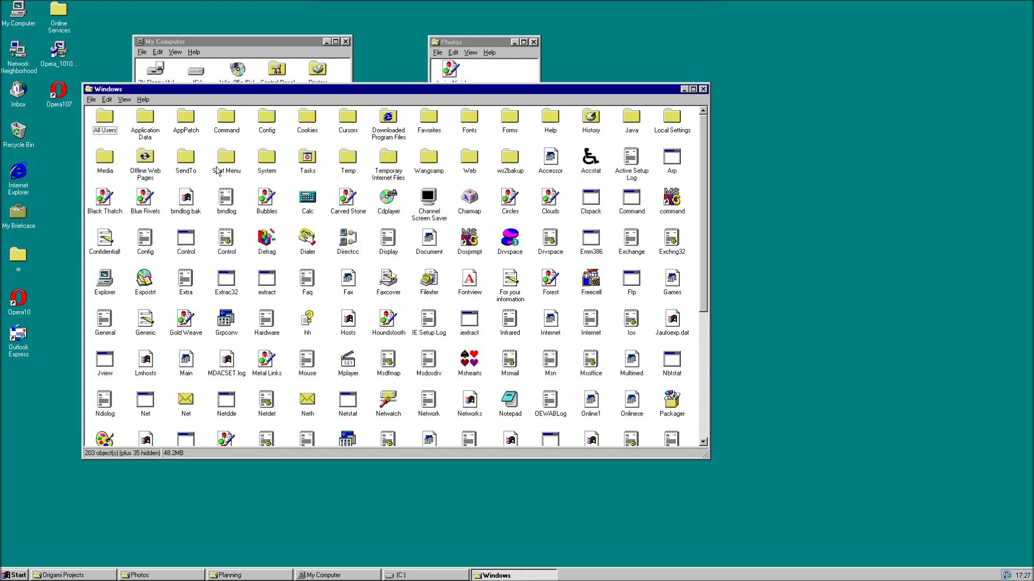
{"action": "left_click", "coordinate": [222, 162]}
{"action": "double_click", "coordinate": [222, 161]}
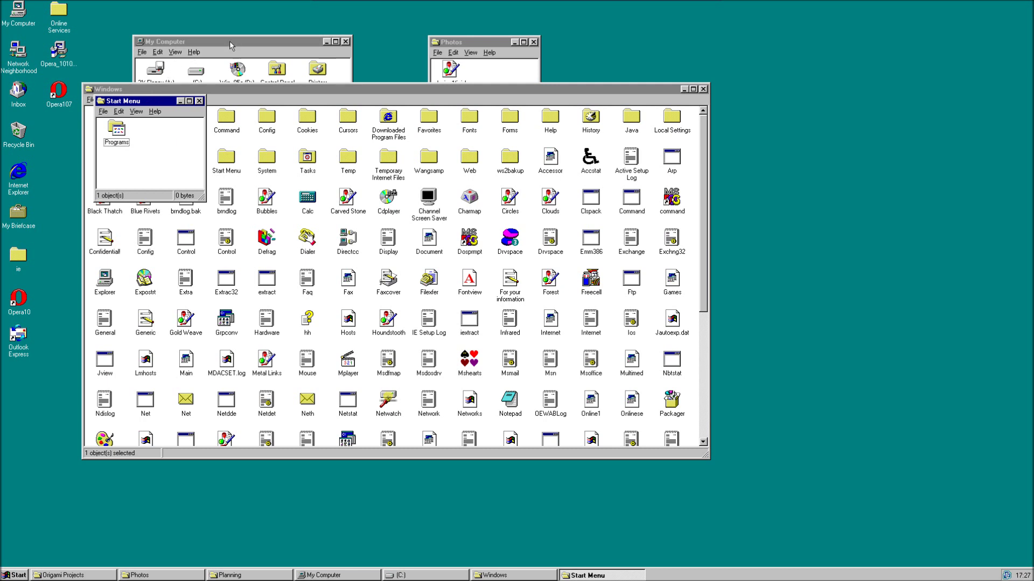
{"action": "right_click", "coordinate": [61, 24]}
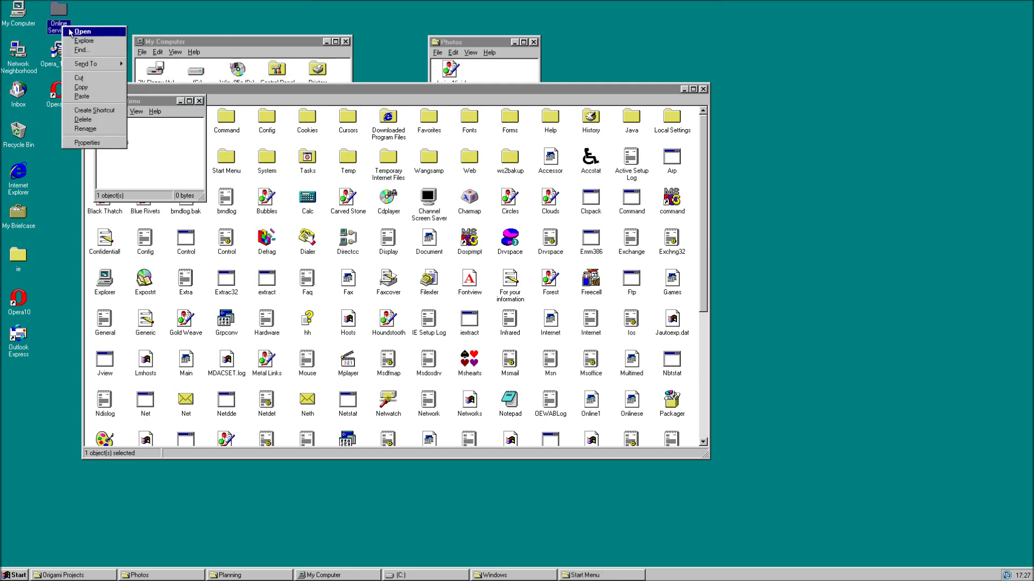
Explore Online Services in a maximised two-pane window with My Computer expanded in the tree
{"action": "left_click", "coordinate": [78, 38]}
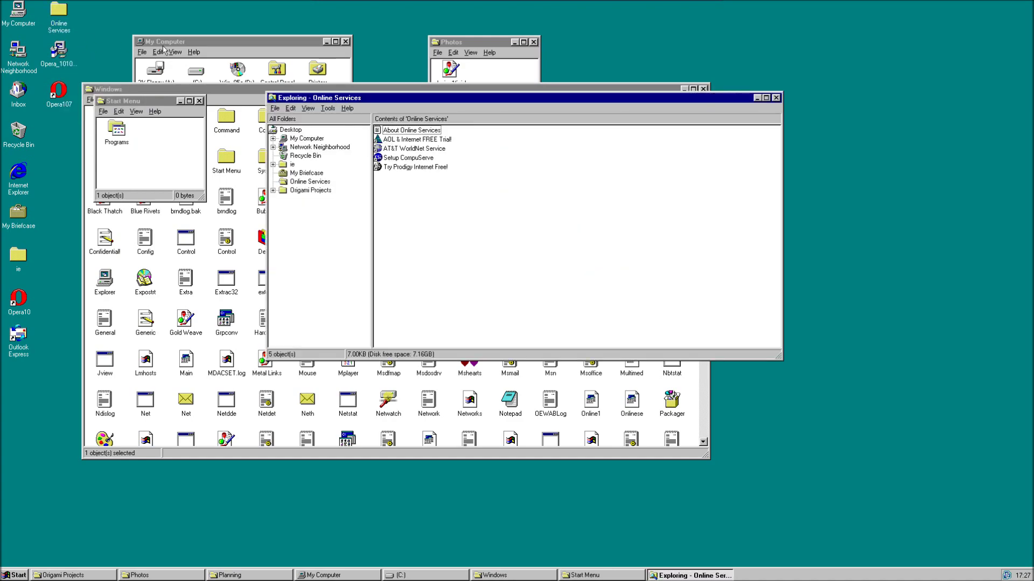
{"action": "double_click", "coordinate": [324, 100]}
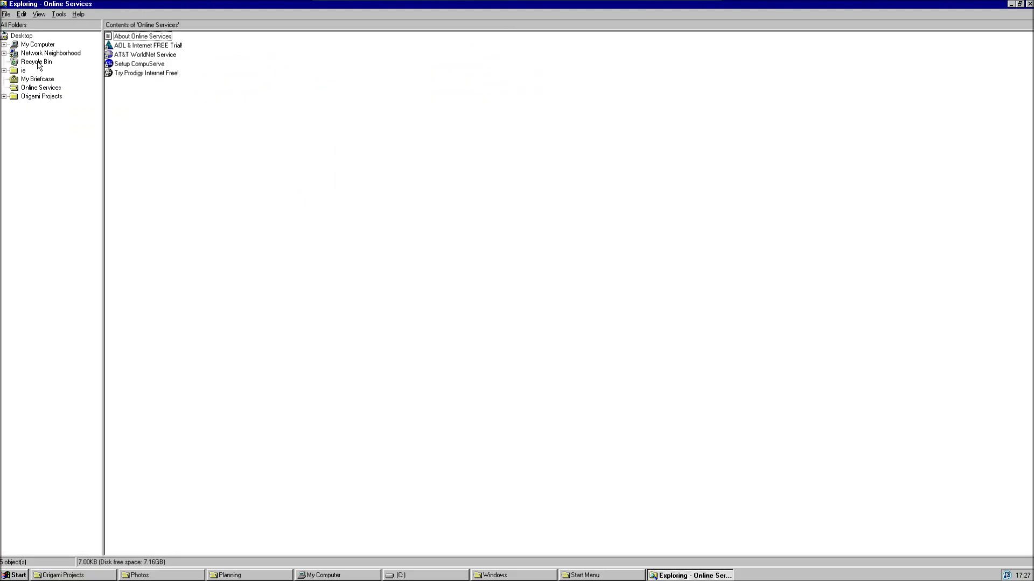
{"action": "left_click", "coordinate": [4, 44]}
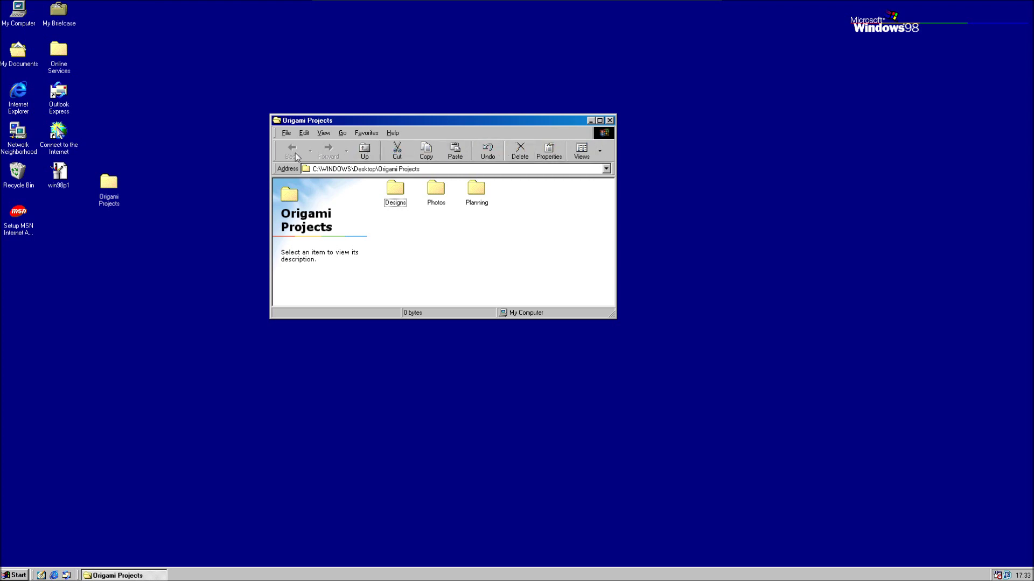
{"action": "left_click", "coordinate": [393, 187]}
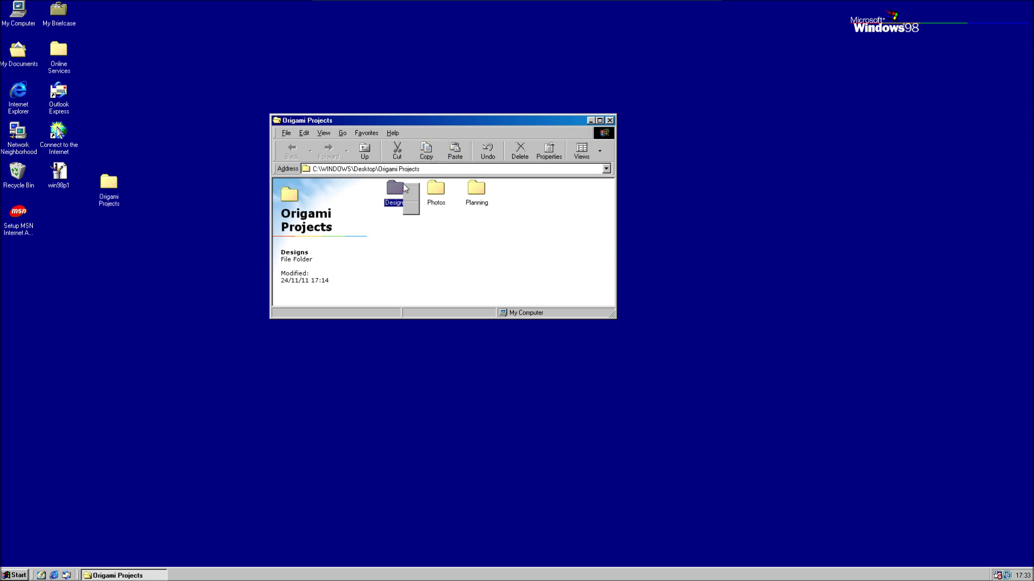
{"action": "right_click", "coordinate": [405, 186]}
{"action": "left_click", "coordinate": [436, 248]}
{"action": "left_click", "coordinate": [436, 249]}
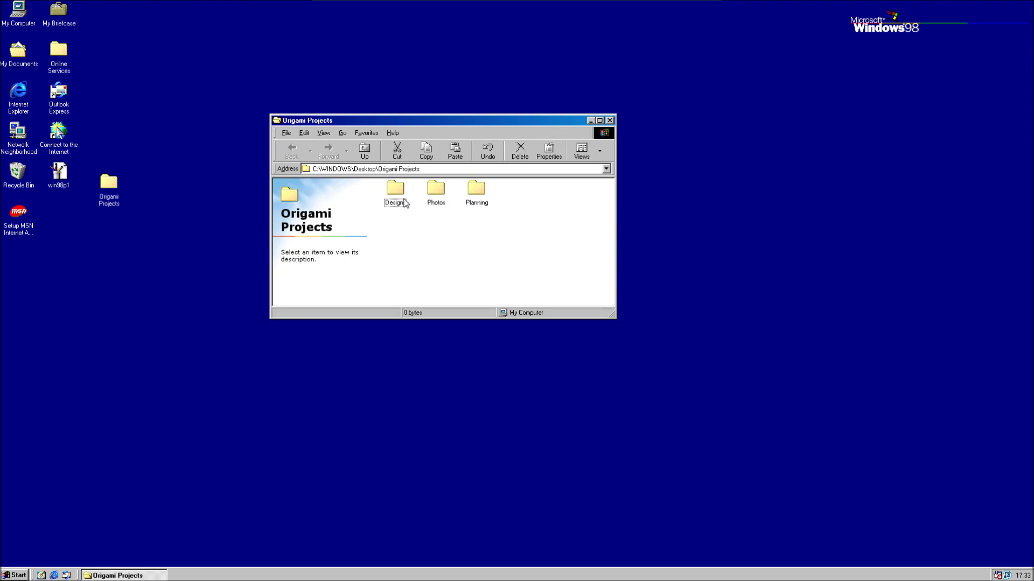
{"action": "left_click", "coordinate": [404, 200]}
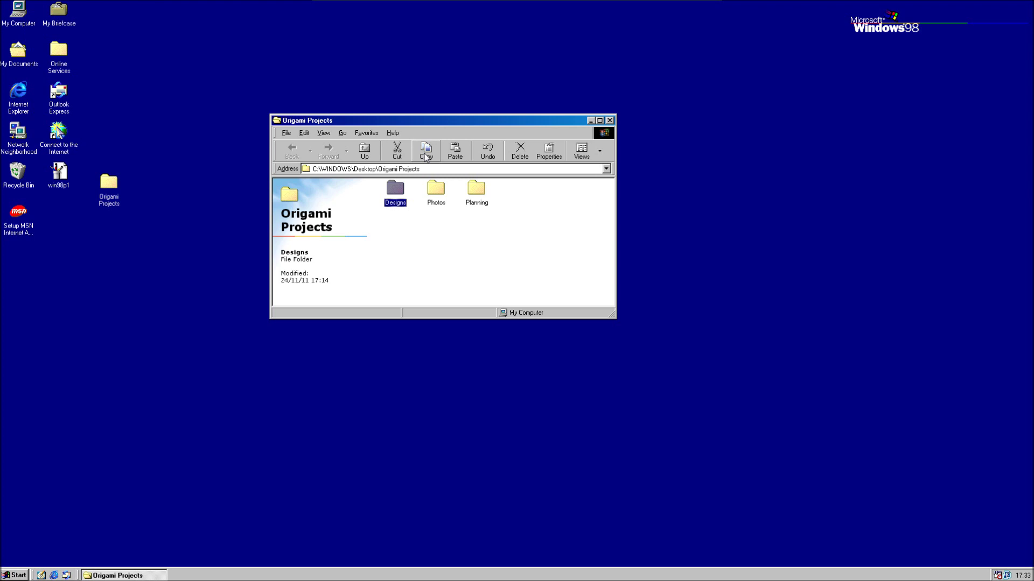
{"action": "left_click", "coordinate": [453, 150]}
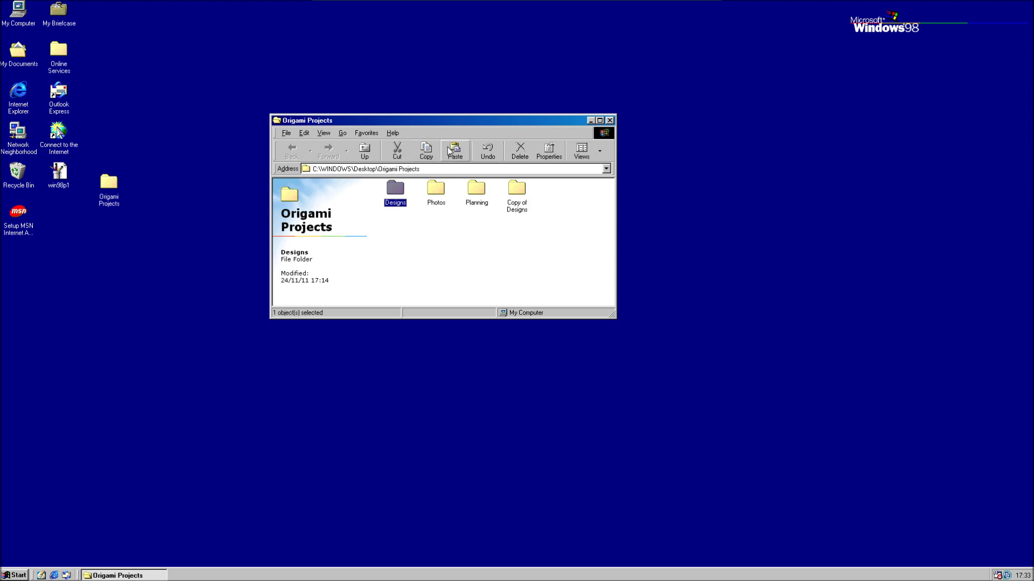
{"action": "left_click", "coordinate": [522, 189]}
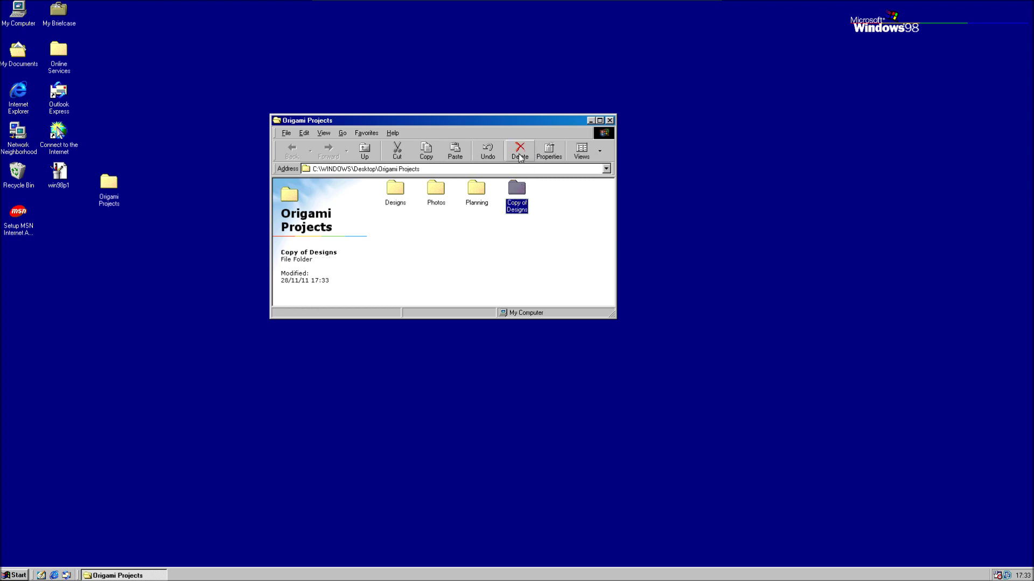
{"action": "left_click", "coordinate": [520, 157]}
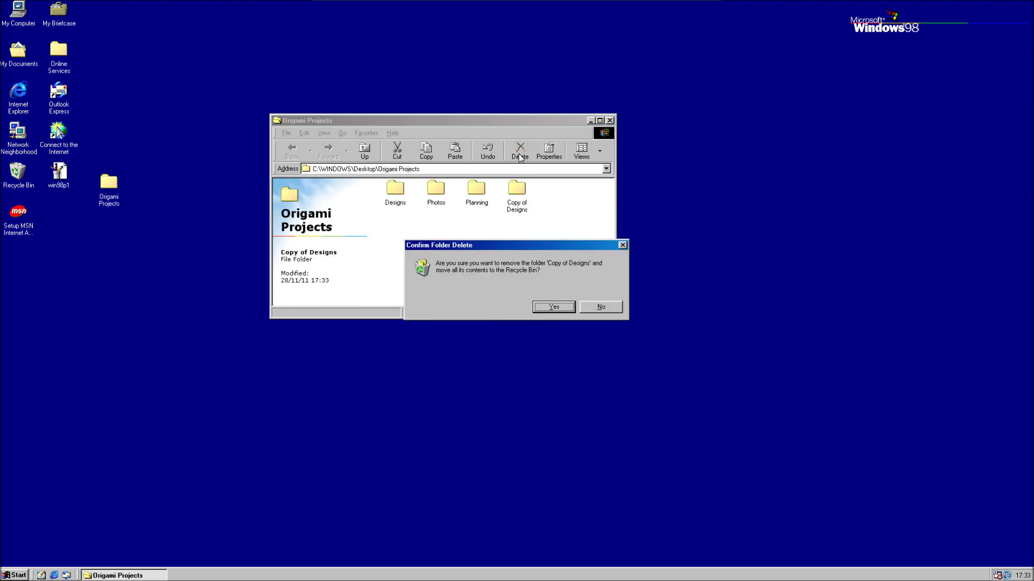
{"action": "left_click", "coordinate": [568, 308]}
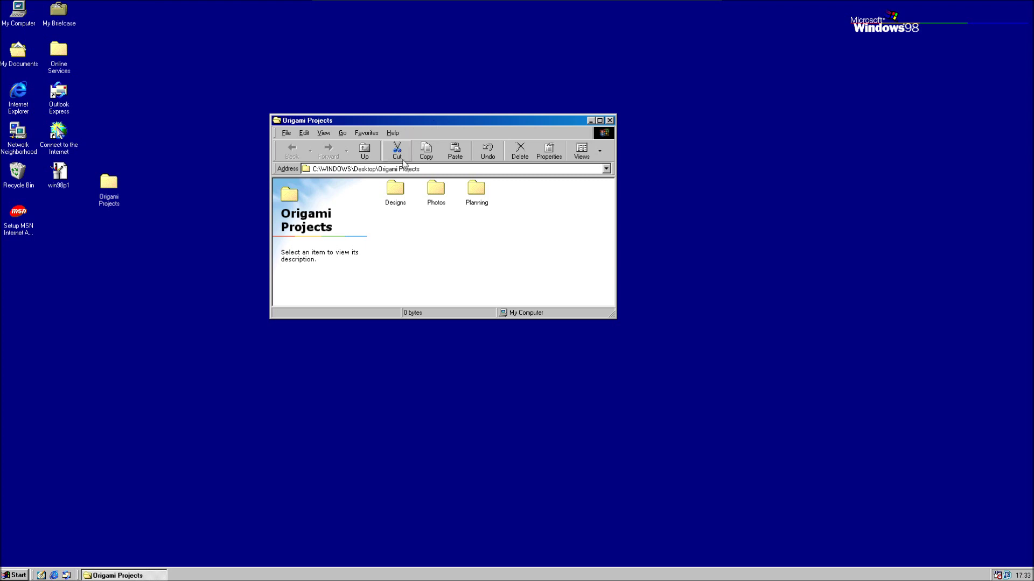
{"action": "left_click", "coordinate": [399, 196]}
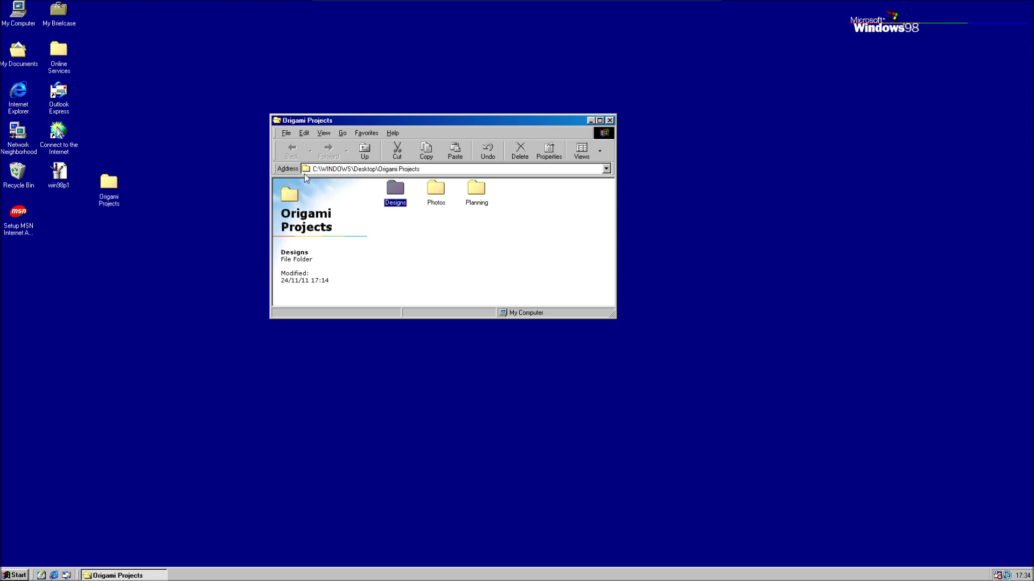
{"action": "left_click", "coordinate": [356, 169]}
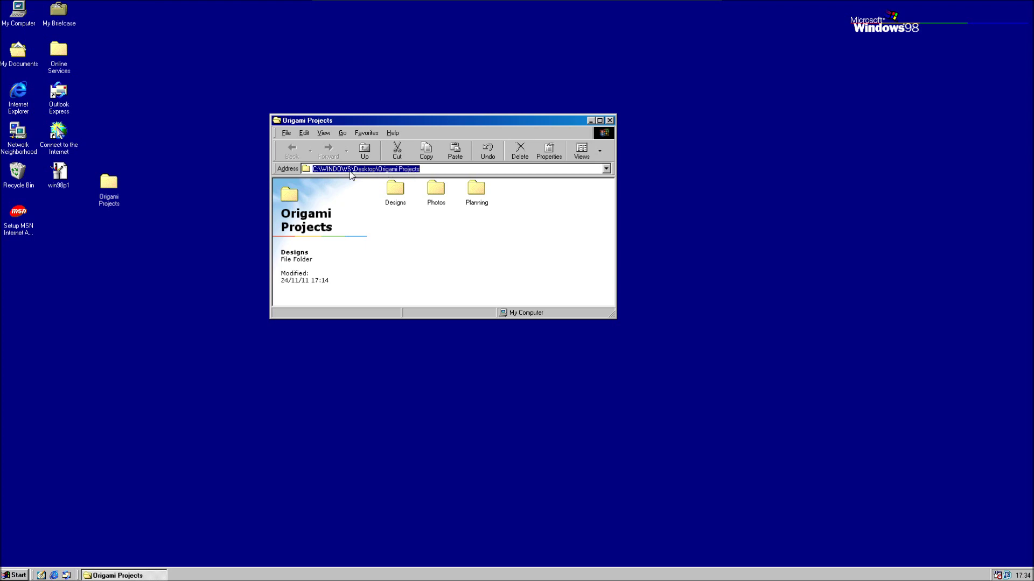
{"action": "left_click", "coordinate": [341, 191]}
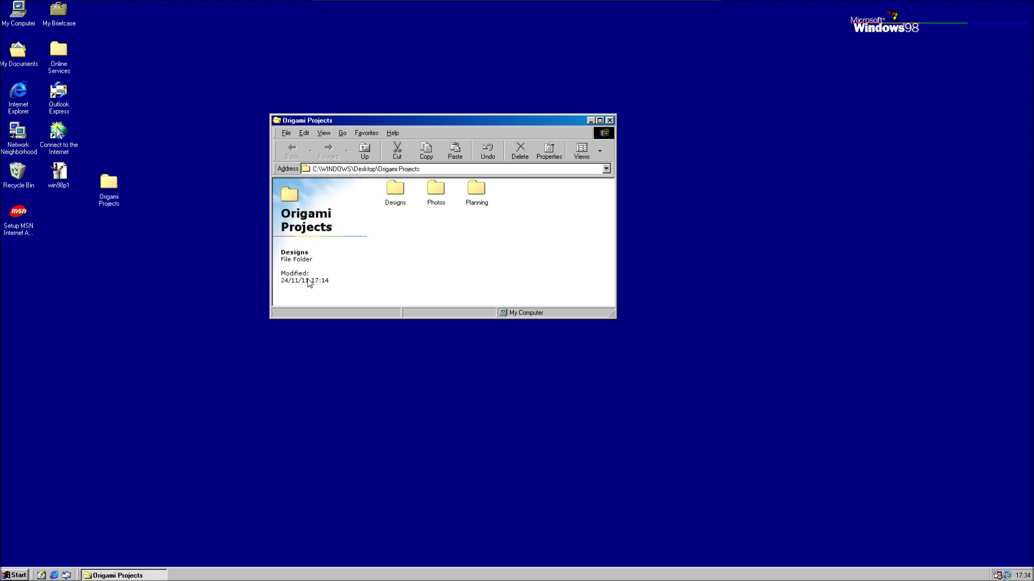
{"action": "left_click", "coordinate": [397, 196]}
Open Photos, select design1finish.bmp, and trim the Address bar path back to C:\WINDOWS\
{"action": "double_click", "coordinate": [434, 194]}
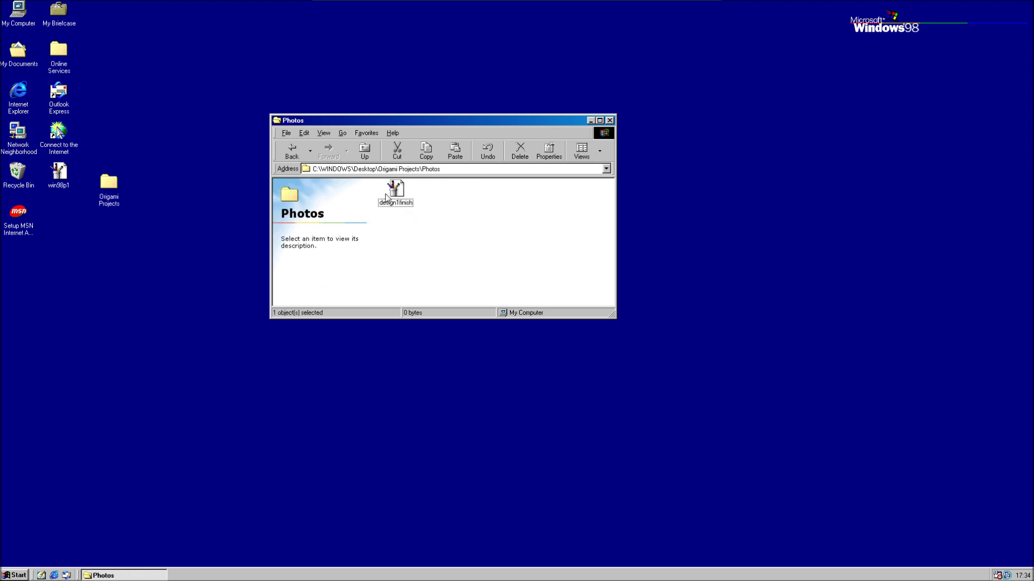
{"action": "left_click", "coordinate": [394, 193]}
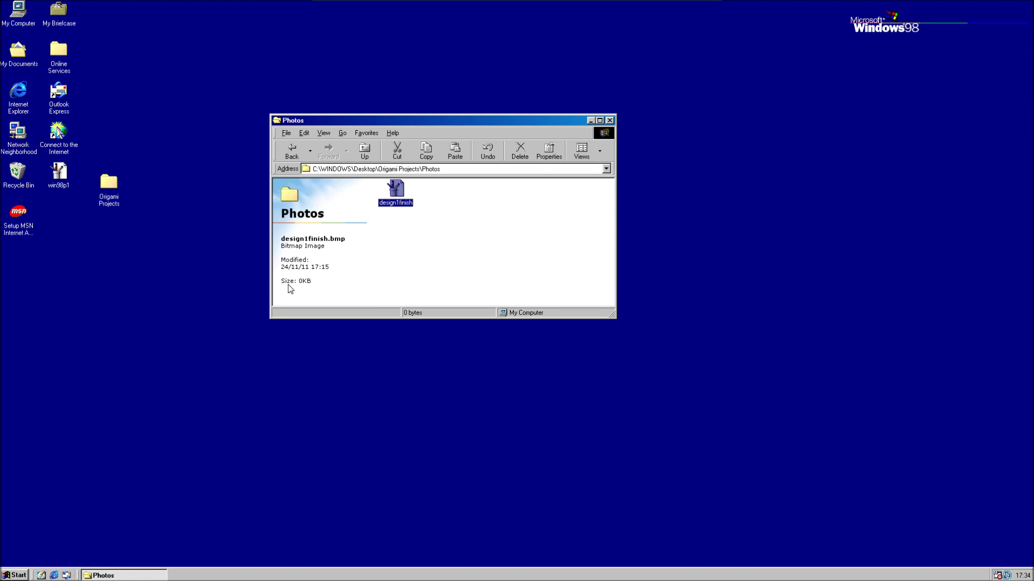
{"action": "left_click", "coordinate": [370, 170]}
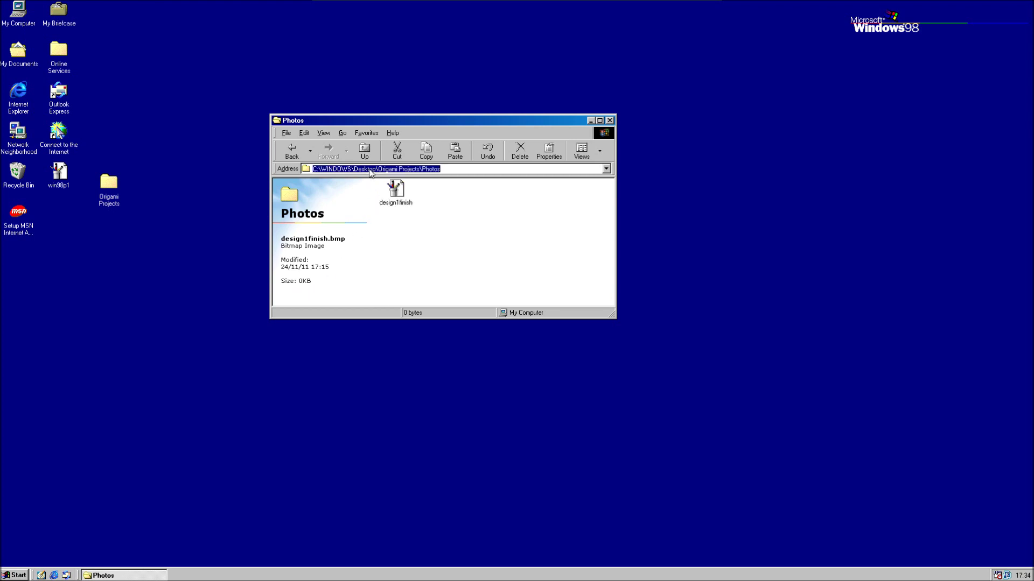
{"action": "left_click", "coordinate": [323, 171]}
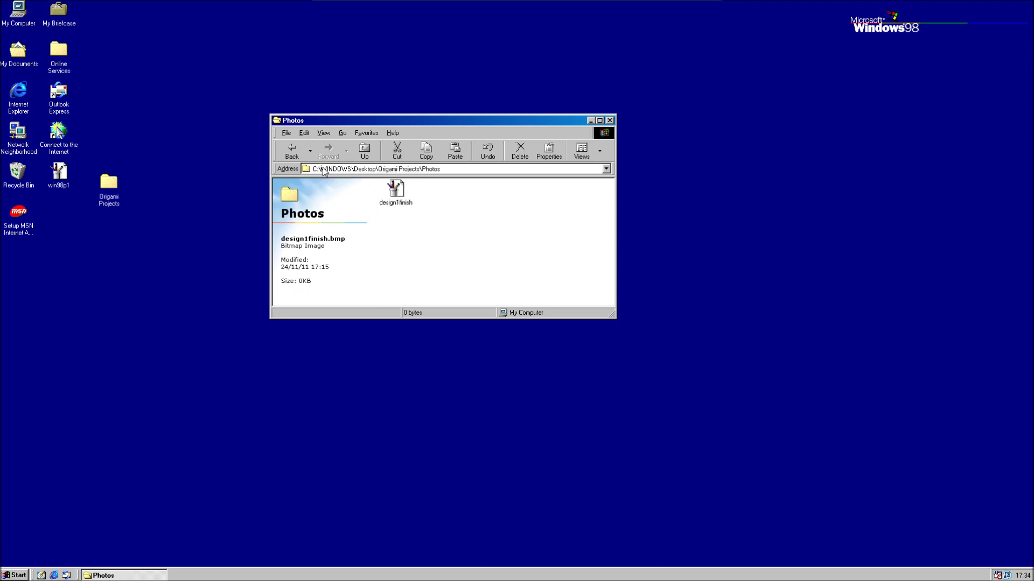
{"action": "left_click_drag", "start_coordinate": [354, 171], "coordinate": [476, 171]}
{"action": "key", "text": "BackSpace"}
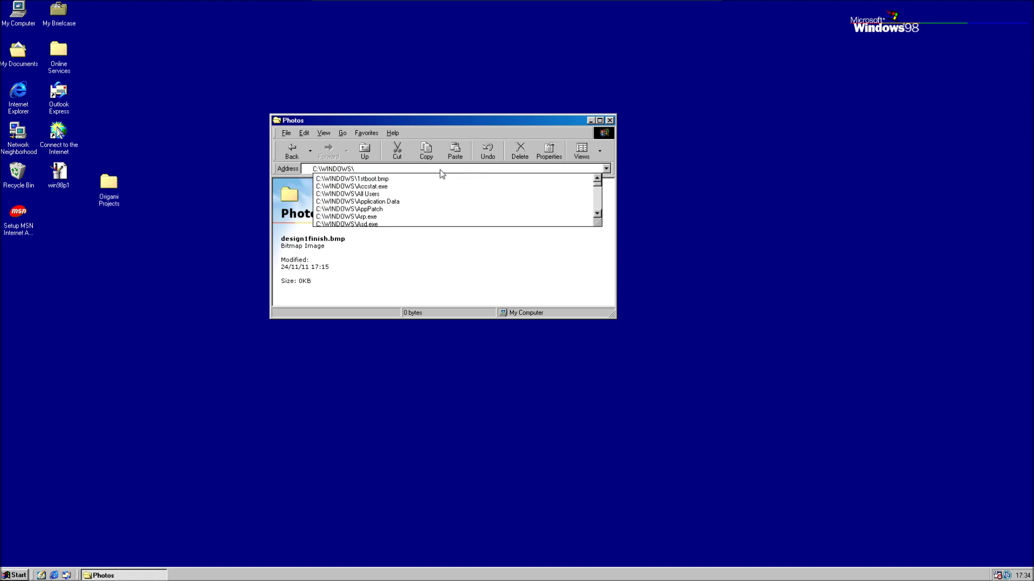
Go to C:\WINDOWS, show its files, open Cursors and return to the Windows folder
{"action": "key", "text": "Return"}
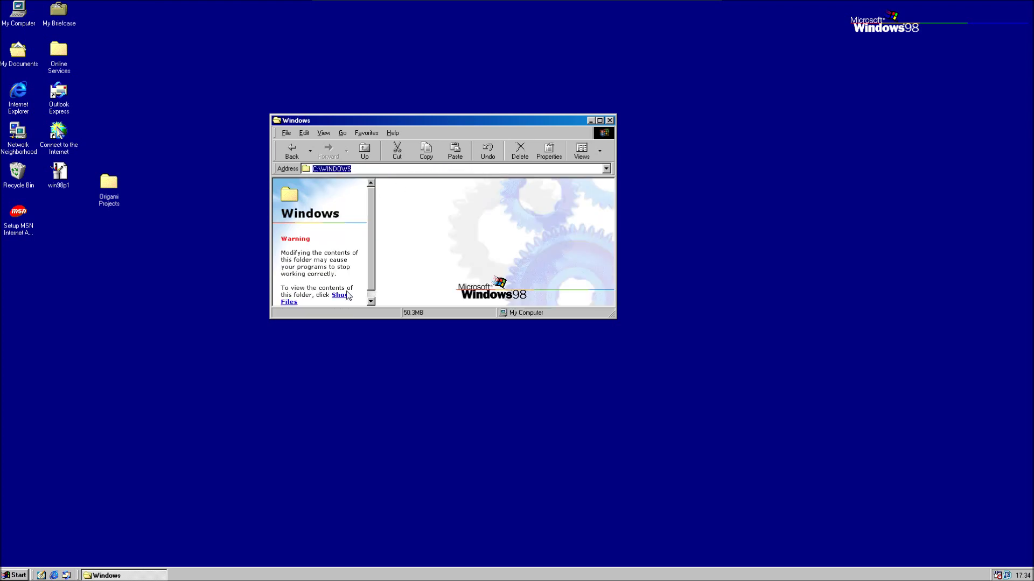
{"action": "left_click", "coordinate": [342, 295]}
{"action": "left_click", "coordinate": [437, 226]}
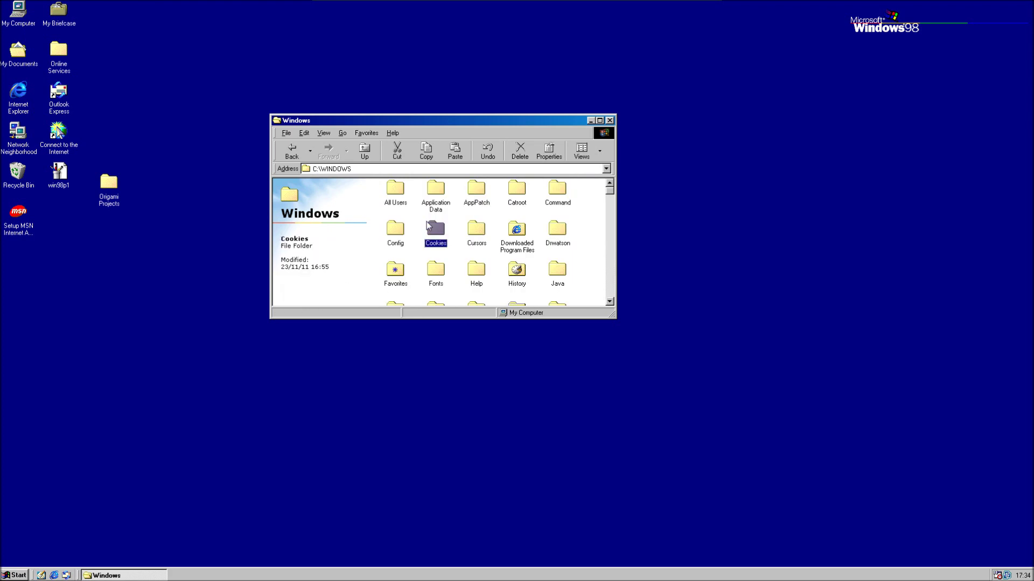
{"action": "left_click", "coordinate": [611, 203]}
{"action": "mouse_move", "coordinate": [611, 200]}
{"action": "left_mouse_down"}
{"action": "mouse_move", "coordinate": [610, 220]}
{"action": "mouse_move", "coordinate": [611, 190]}
{"action": "left_mouse_up"}
{"action": "left_click", "coordinate": [557, 194]}
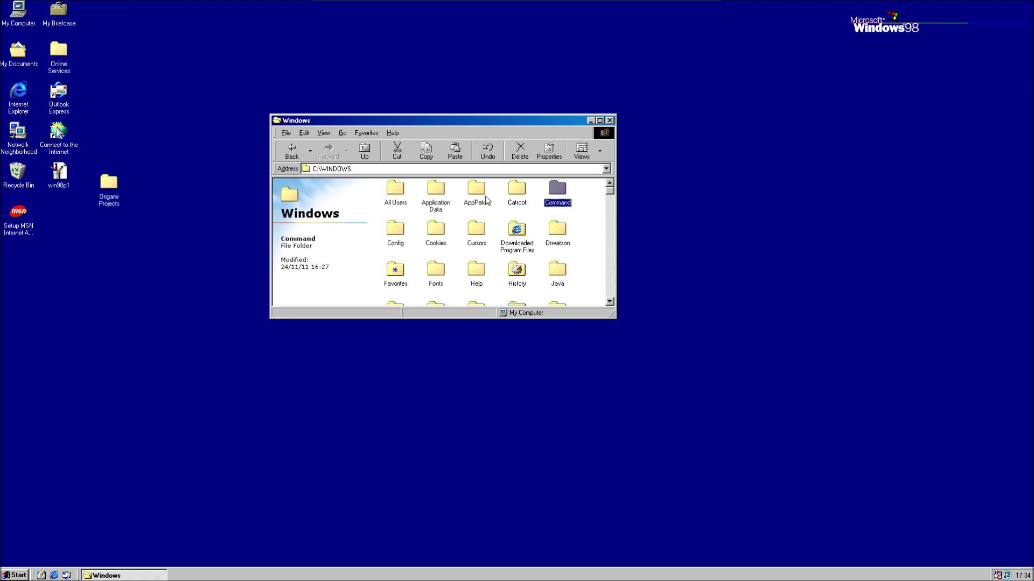
{"action": "double_click", "coordinate": [476, 233]}
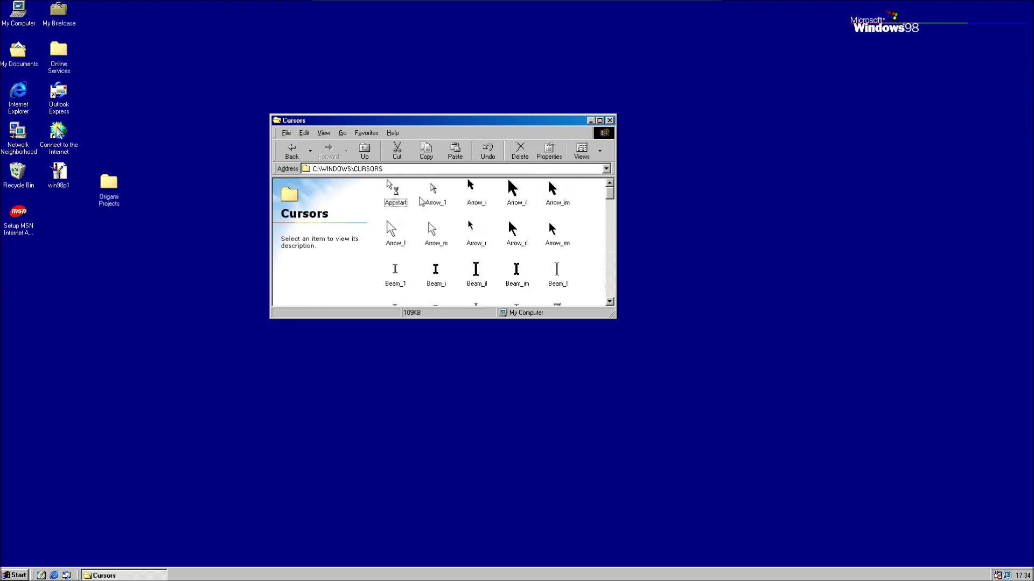
{"action": "left_click", "coordinate": [365, 151]}
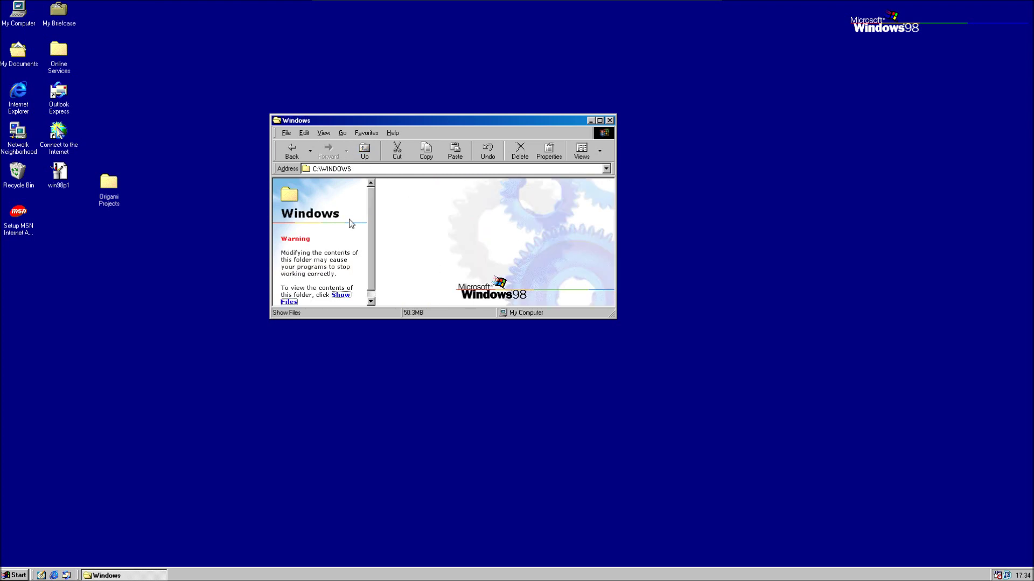
{"action": "left_click", "coordinate": [340, 296]}
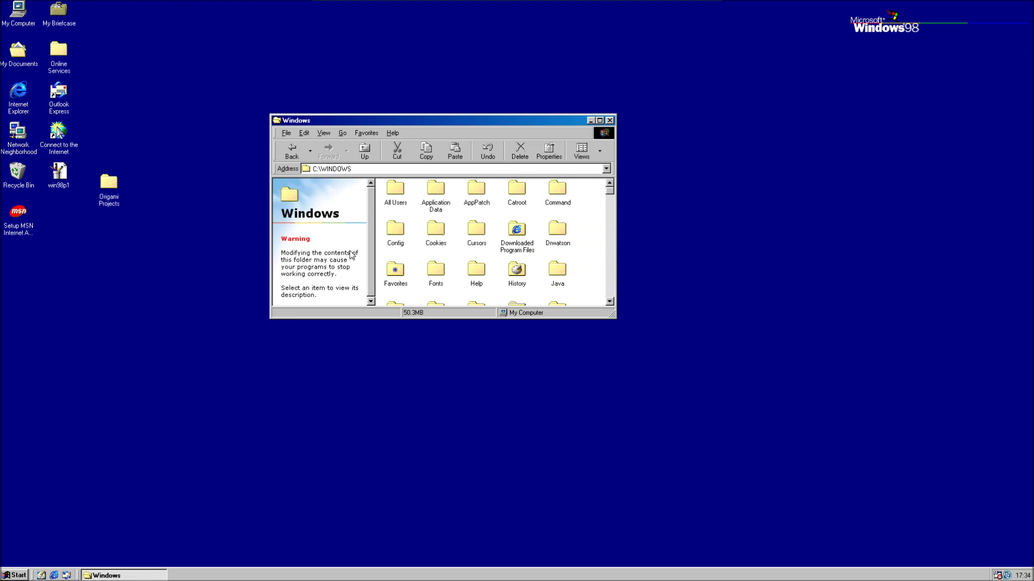
Hide the Standard Buttons toolbar, turn off as Web Page view, and explore Online Services
{"action": "left_click", "coordinate": [323, 133]}
{"action": "mouse_move", "coordinate": [371, 145]}
{"action": "left_click", "coordinate": [416, 149]}
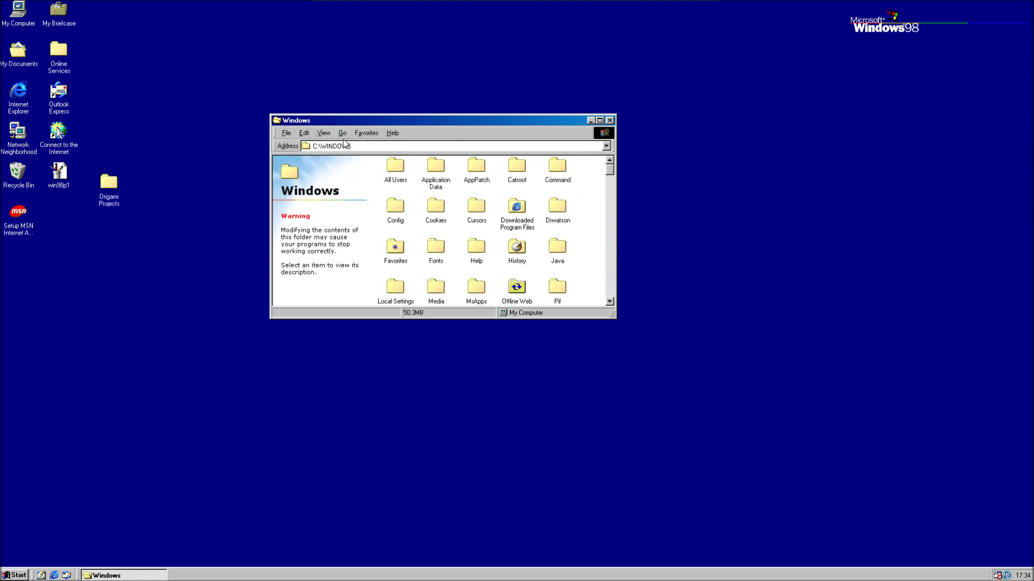
{"action": "left_click", "coordinate": [327, 135]}
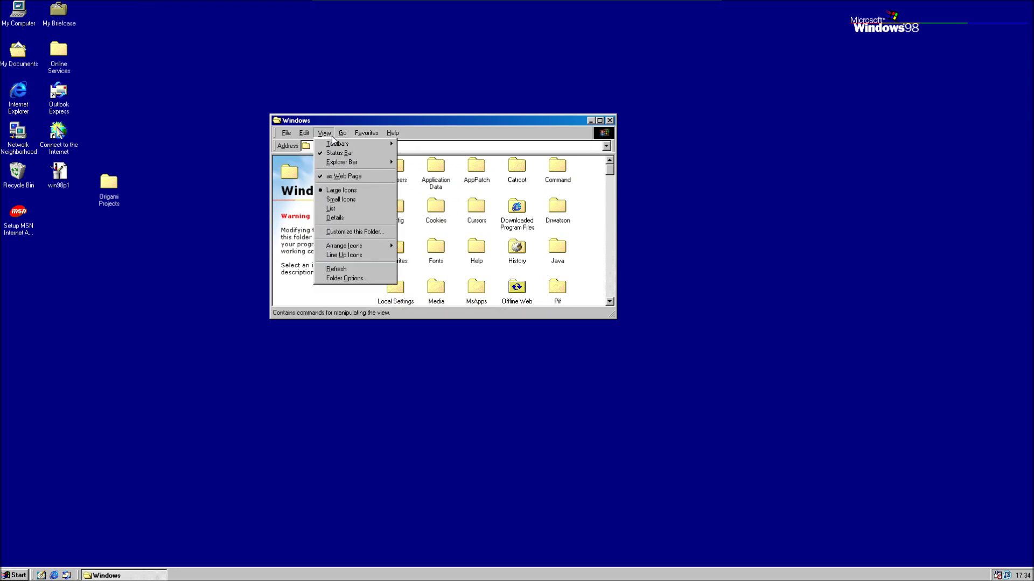
{"action": "left_click", "coordinate": [340, 176]}
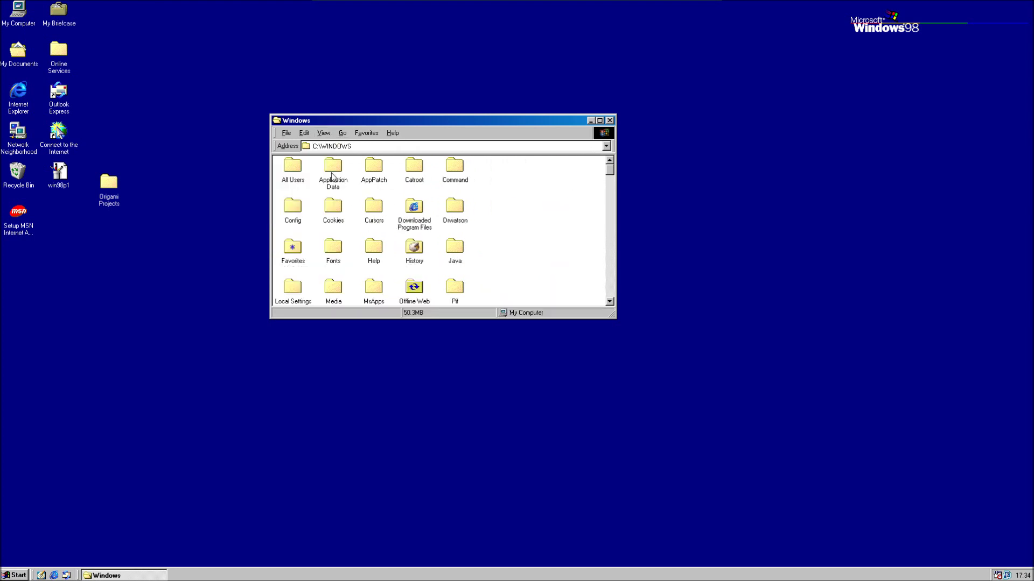
{"action": "right_click", "coordinate": [66, 76]}
{"action": "left_click", "coordinate": [76, 87]}
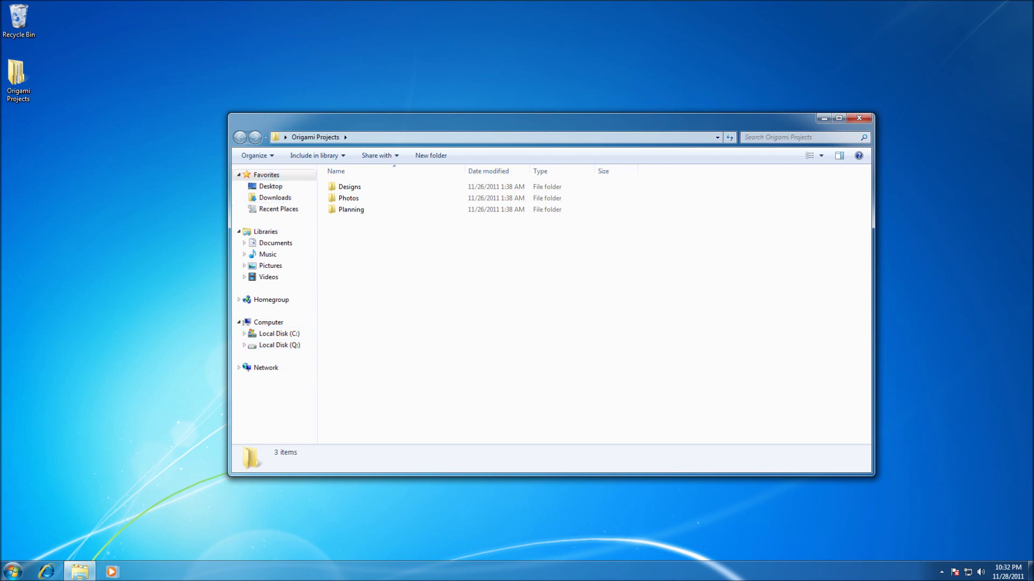
Dismiss the Local Disk (Q:) not-accessible error, then expand Local Disk (C:) and Program Files
{"action": "left_click", "coordinate": [279, 345]}
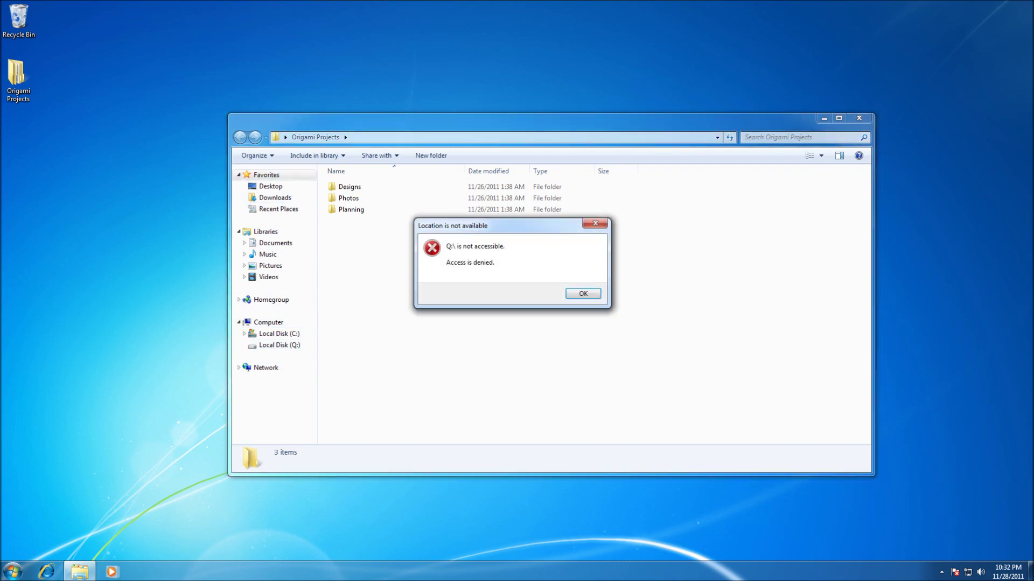
{"action": "key", "text": "Return"}
{"action": "left_click", "coordinate": [243, 334]}
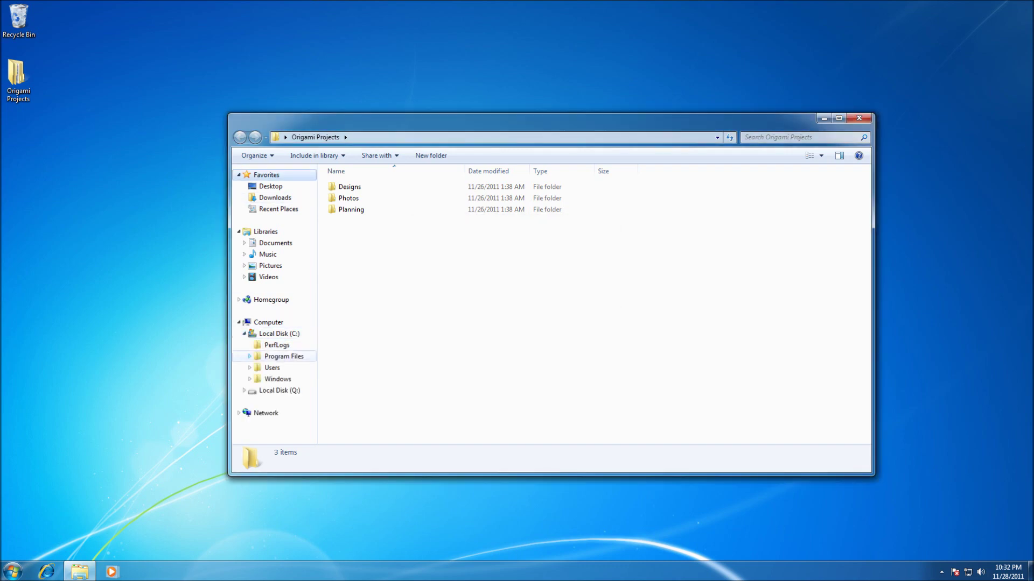
{"action": "left_click", "coordinate": [249, 356]}
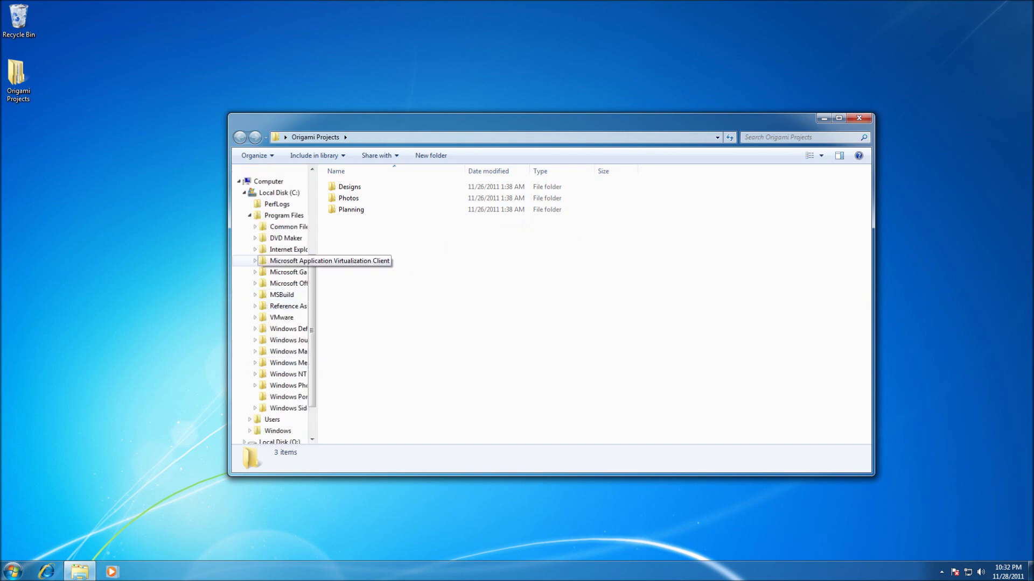
Expand DVD Maker > Shared > DvdStyles and open the Memories folder's 17 images
{"action": "left_click", "coordinate": [255, 238]}
{"action": "left_click", "coordinate": [260, 261]}
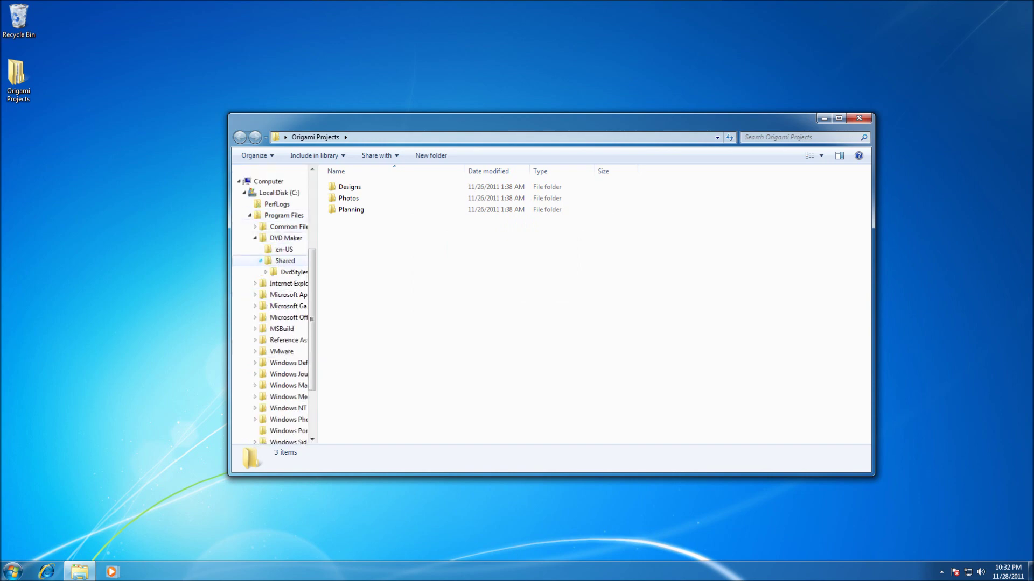
{"action": "left_click", "coordinate": [266, 272]}
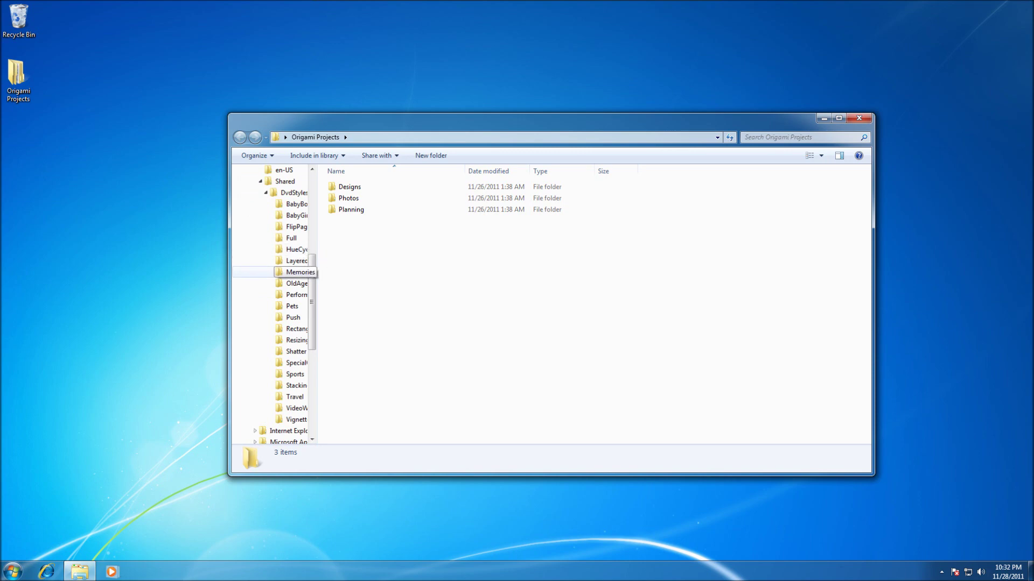
{"action": "left_click", "coordinate": [296, 272]}
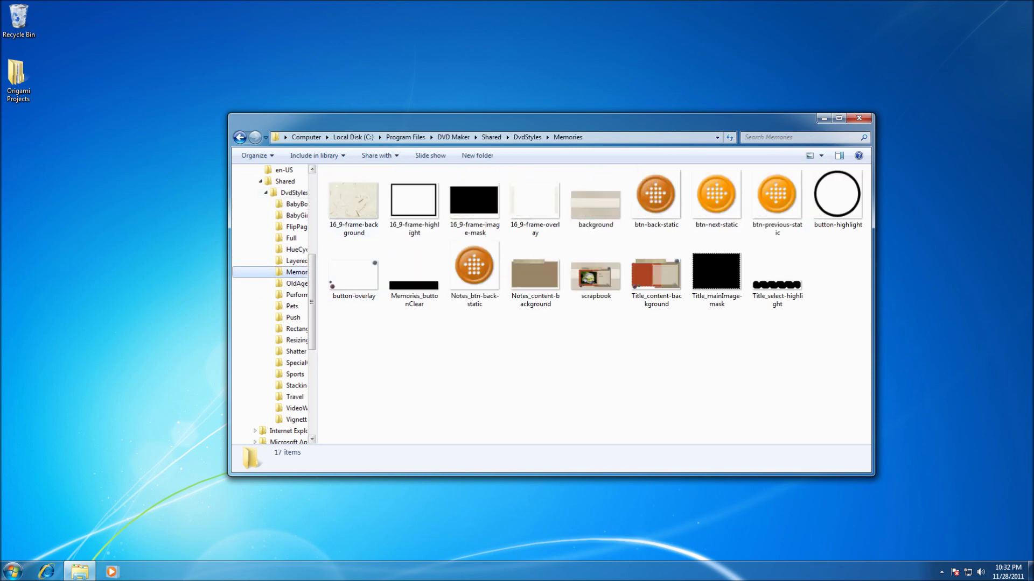
{"action": "scroll", "coordinate": [272, 304], "scroll_direction": "up", "scroll_amount": 4}
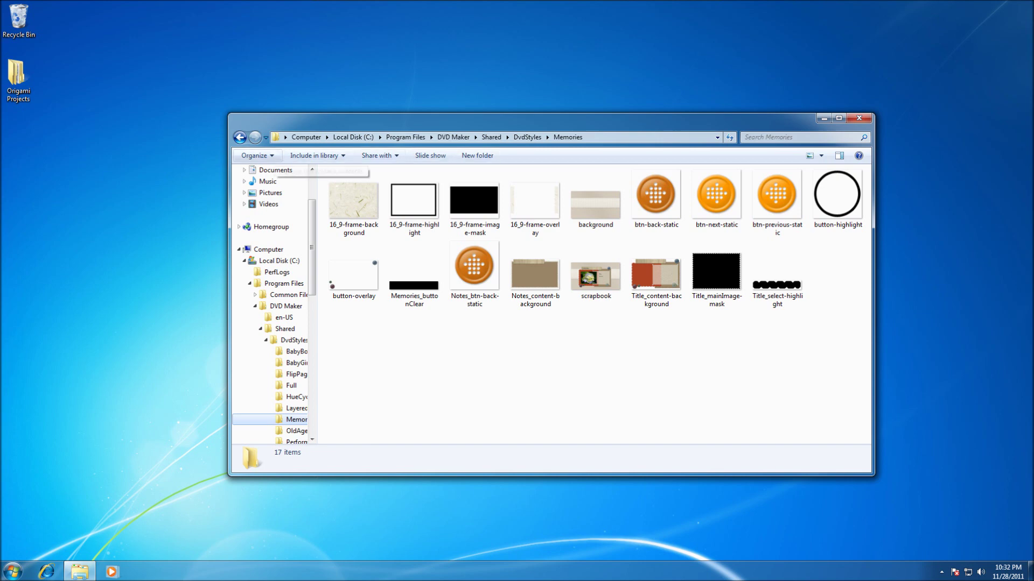
Check the Organize menu, both alone and with the 16_9-frame-highlight image selected
{"action": "left_click", "coordinate": [254, 156]}
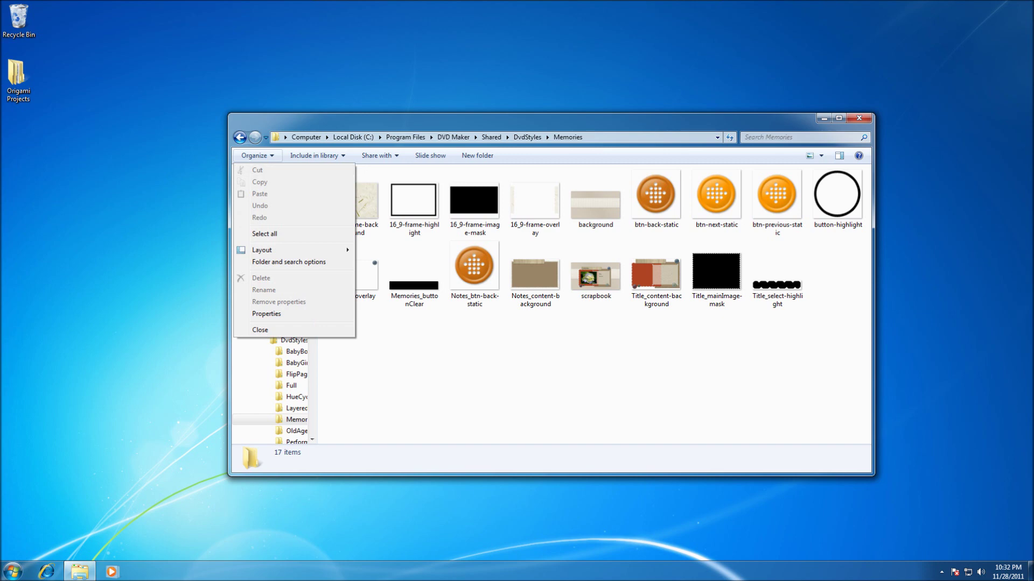
{"action": "left_click", "coordinate": [414, 202]}
{"action": "left_click", "coordinate": [254, 155]}
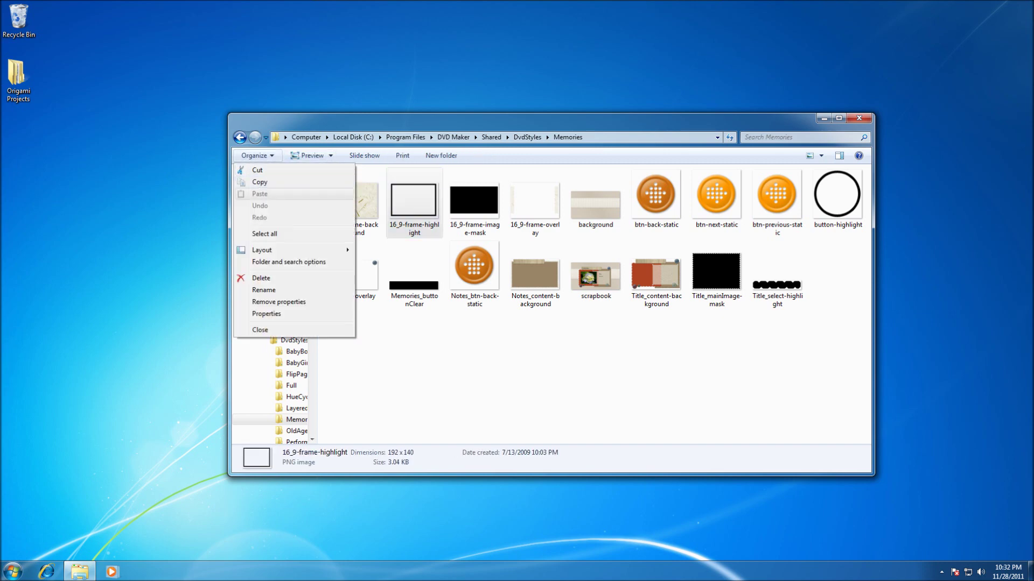
{"action": "key", "text": "Escape"}
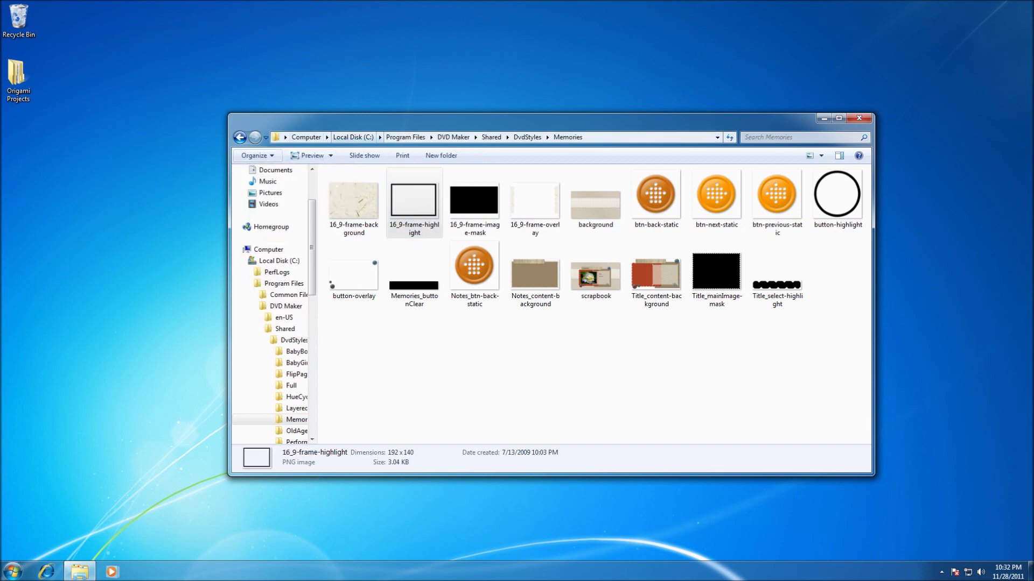
Use the breadcrumb to climb to Program Files and Local Disk (C:), backing out of PerfLogs' permission prompt
{"action": "left_click", "coordinate": [527, 137]}
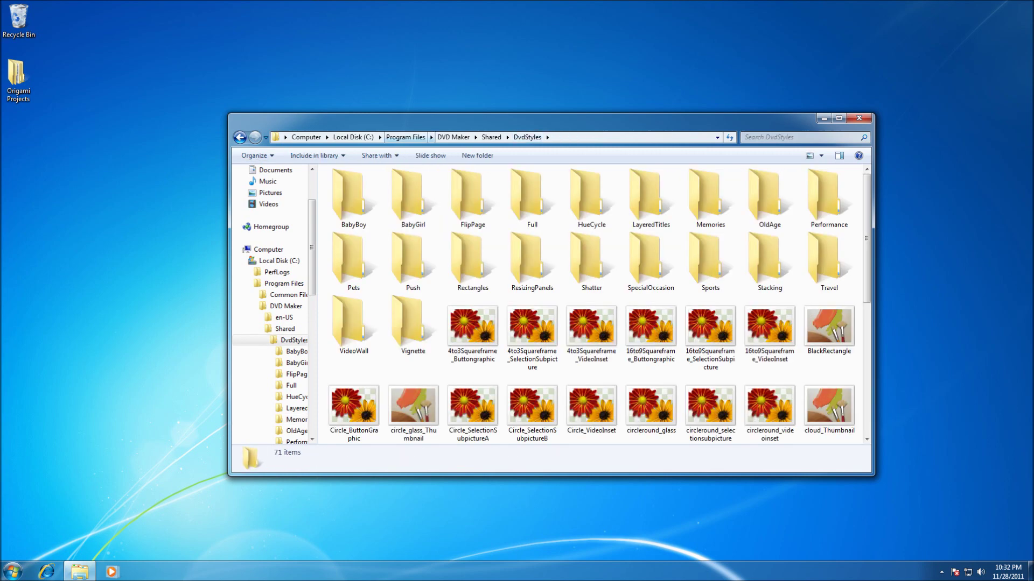
{"action": "left_click", "coordinate": [405, 137]}
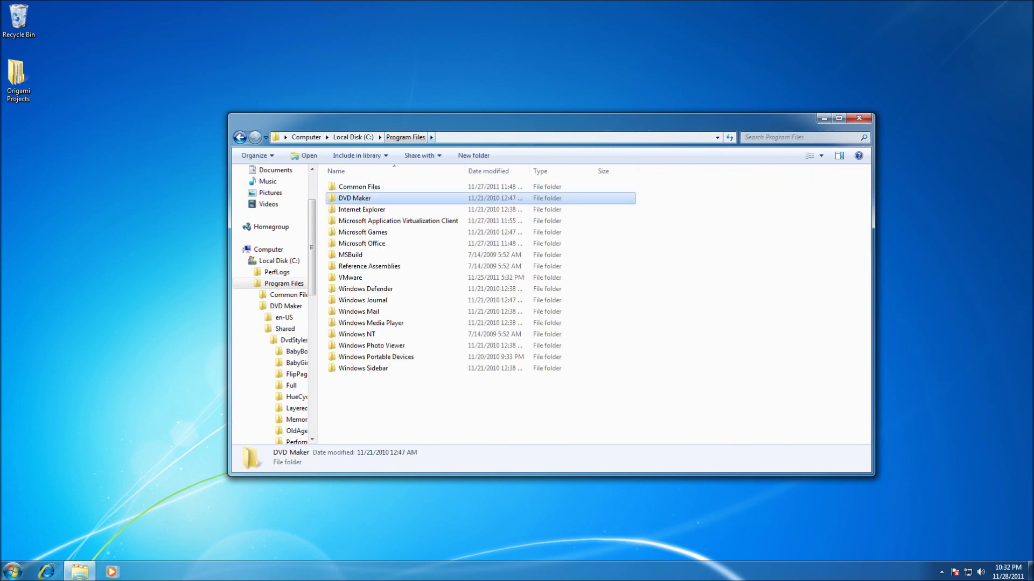
{"action": "left_click", "coordinate": [431, 137]}
{"action": "key", "text": "Escape"}
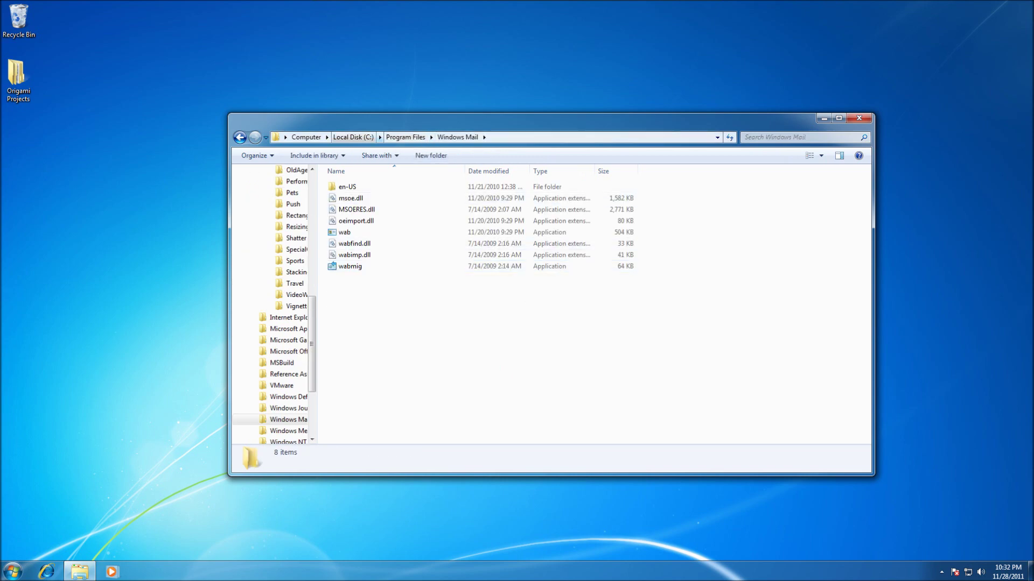
{"action": "left_click", "coordinate": [380, 137]}
{"action": "left_click", "coordinate": [398, 151]}
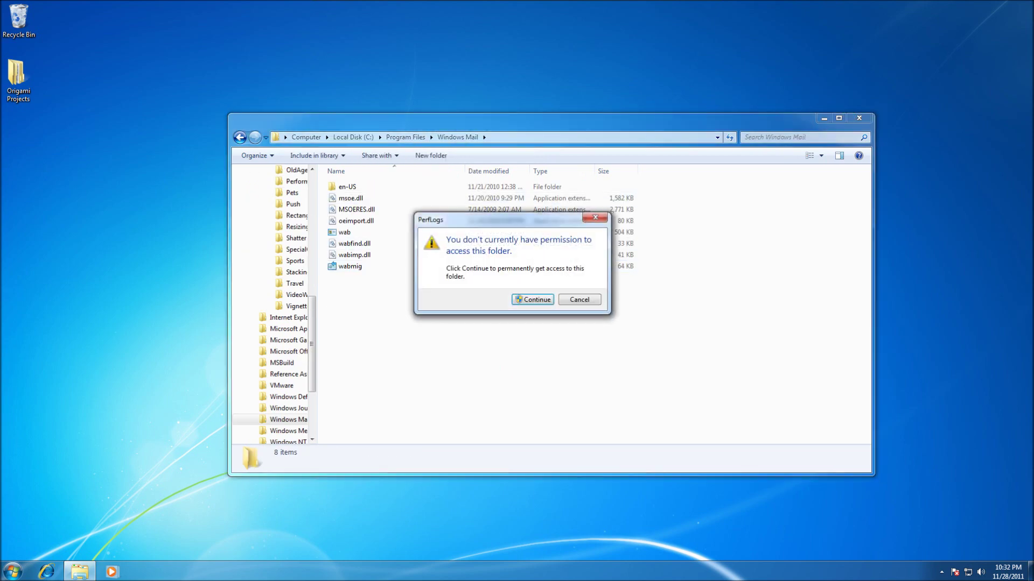
{"action": "key", "text": "Escape"}
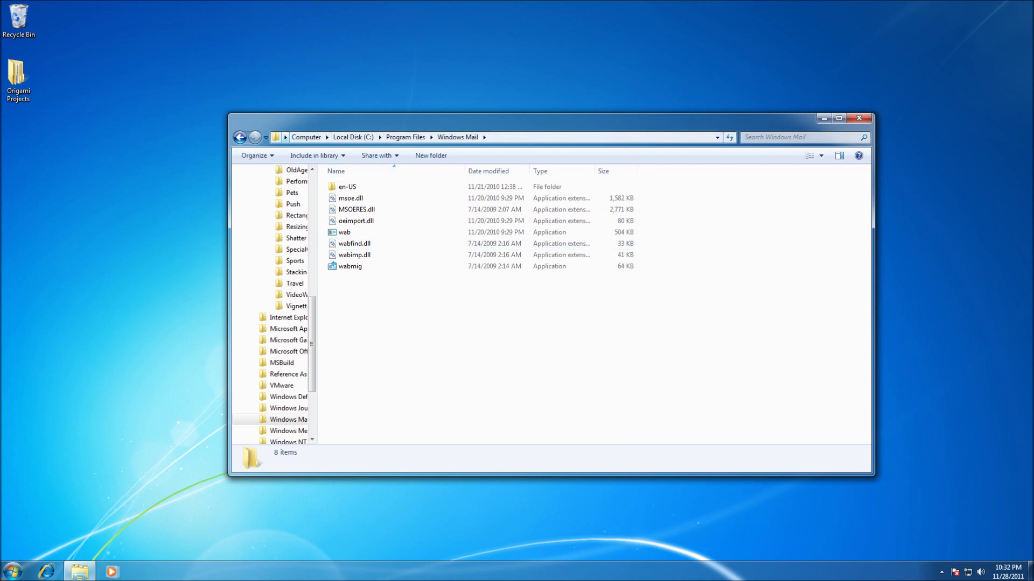
Go to Computer, then Downloads, Desktop and back to Downloads, selecting the stuff file
{"action": "left_click", "coordinate": [306, 137]}
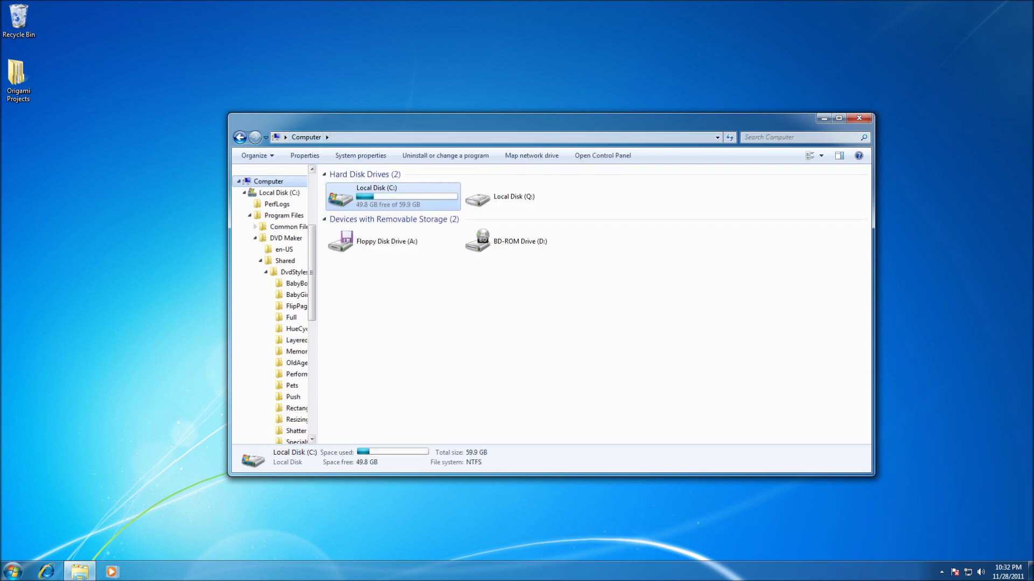
{"action": "left_click", "coordinate": [275, 198]}
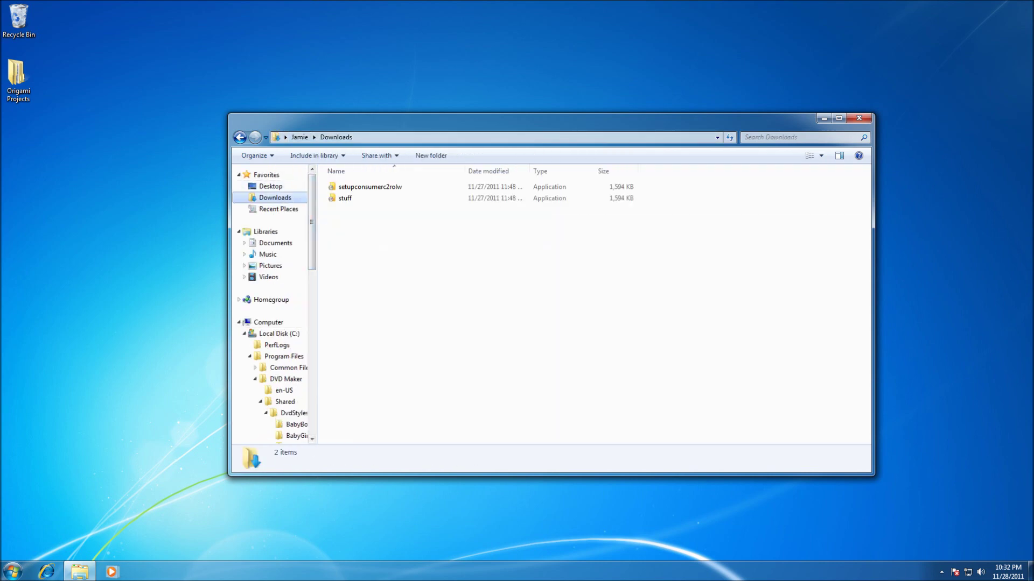
{"action": "left_click", "coordinate": [270, 186]}
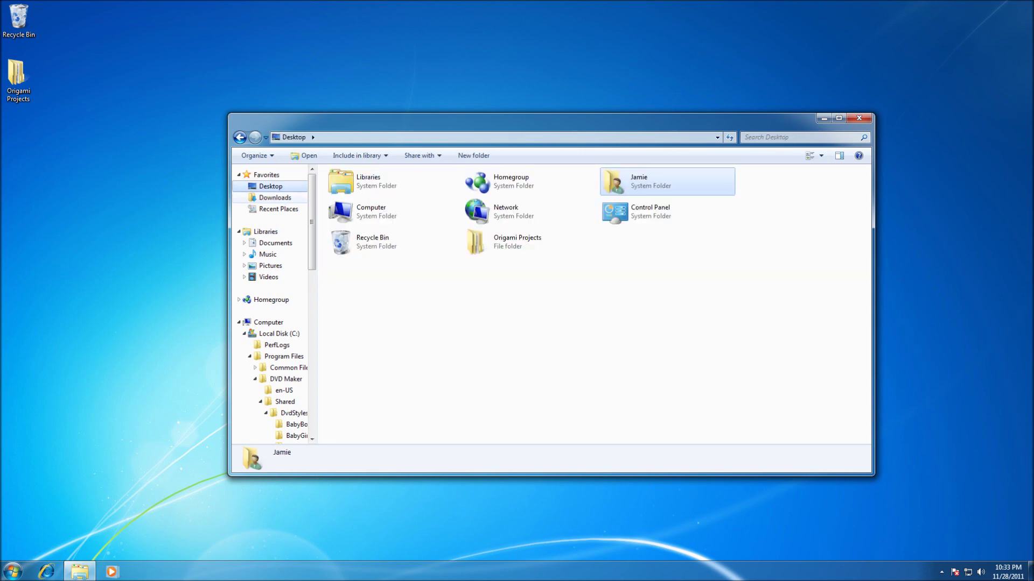
{"action": "left_click", "coordinate": [275, 198]}
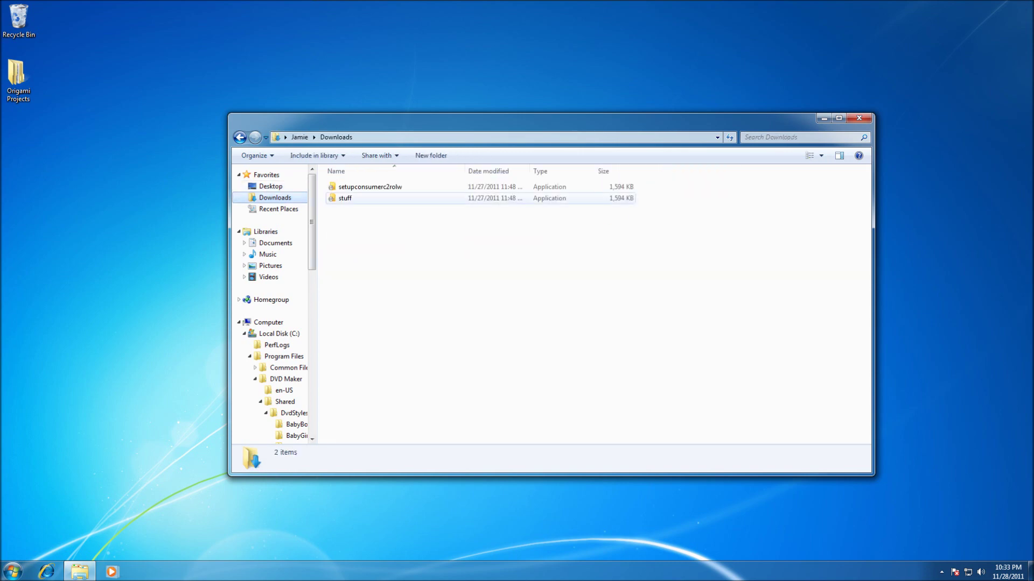
{"action": "left_click", "coordinate": [345, 198]}
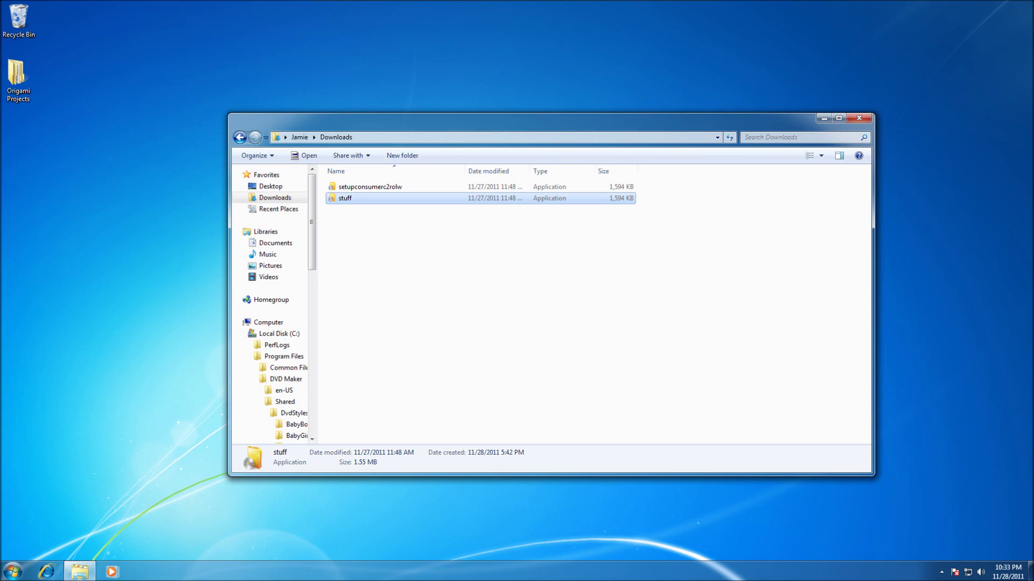
Browse the File, Edit and View menus from the Alt-revealed menu bar, then hide it
{"action": "key", "text": "alt"}
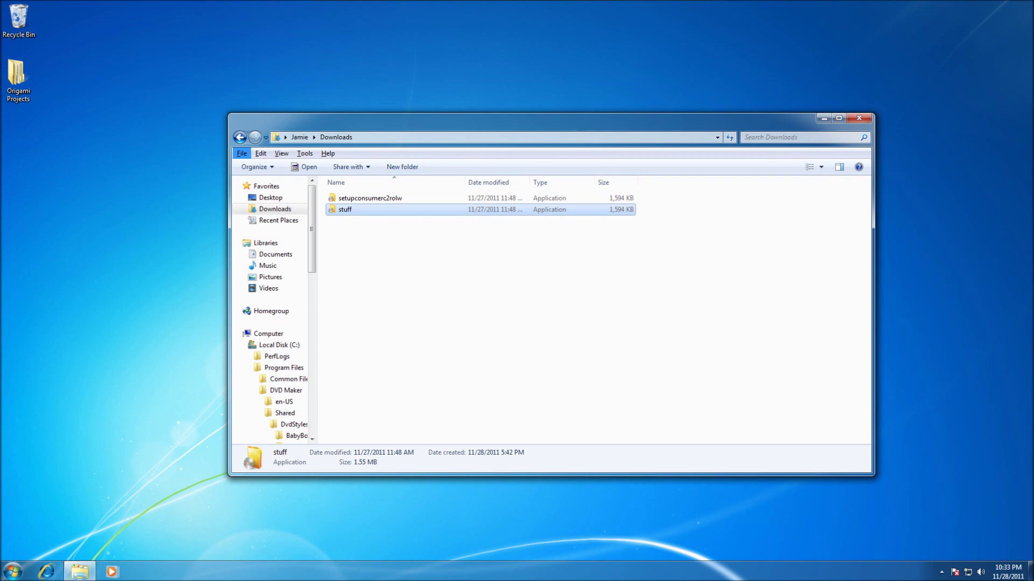
{"action": "key", "text": "Down"}
{"action": "key", "text": "Right"}
{"action": "key", "text": "Right"}
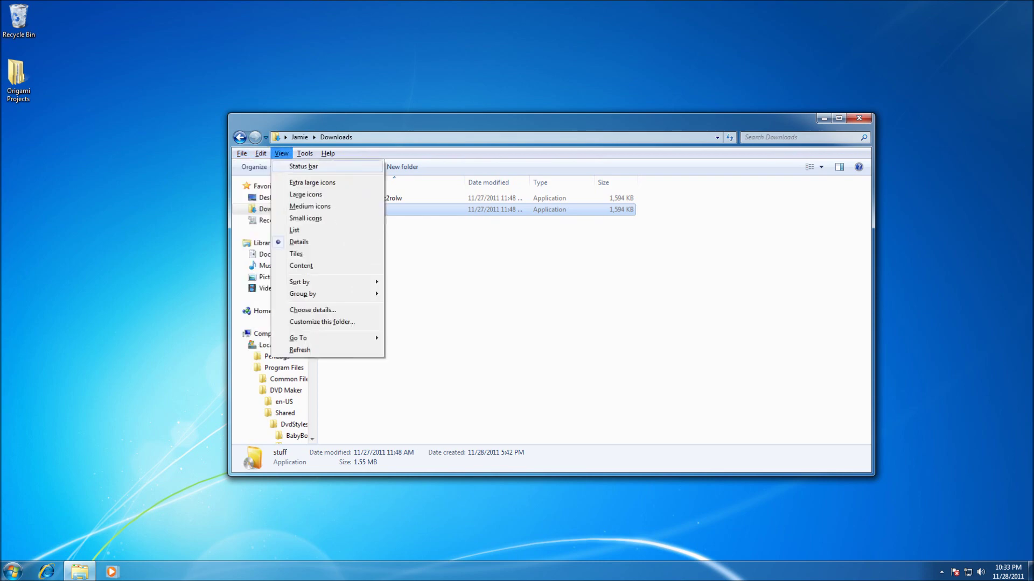
{"action": "key", "text": "Right"}
{"action": "key", "text": "Right"}
{"action": "key", "text": "Right"}
{"action": "key", "text": "Right"}
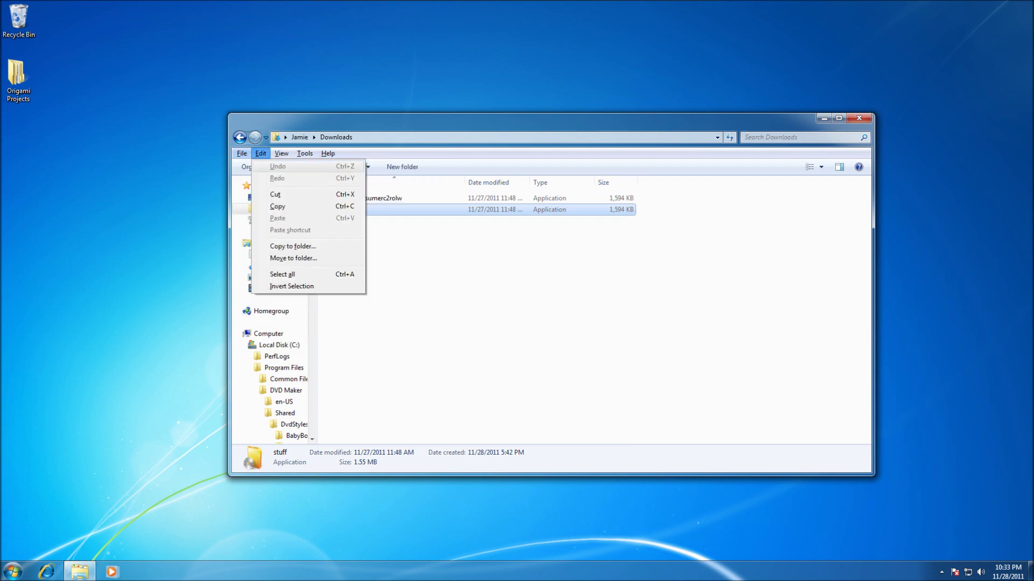
{"action": "key", "text": "alt"}
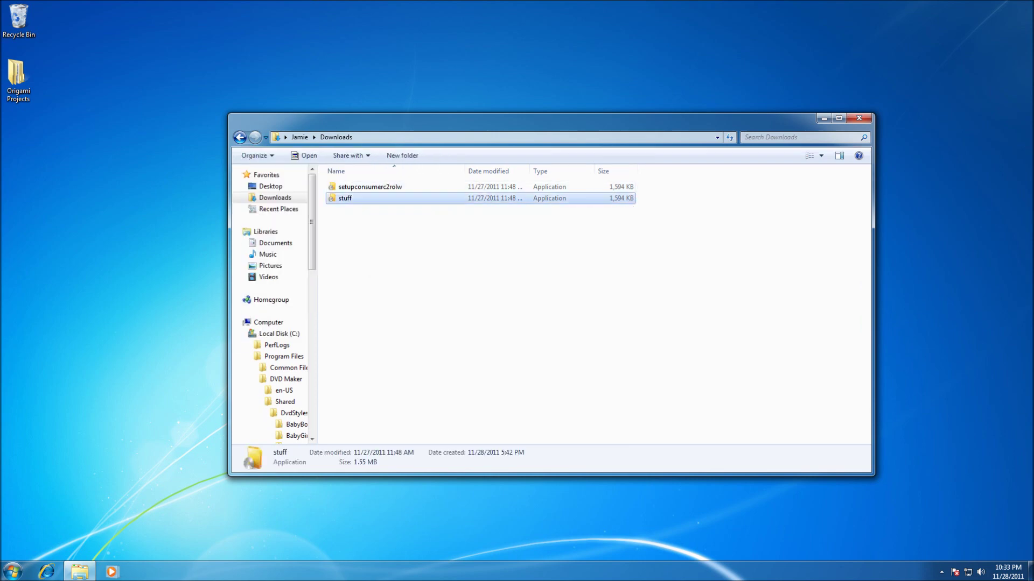
Paste a copy of stuff and open the Properties of stuff - Copy
{"action": "key", "text": "ctrl+v"}
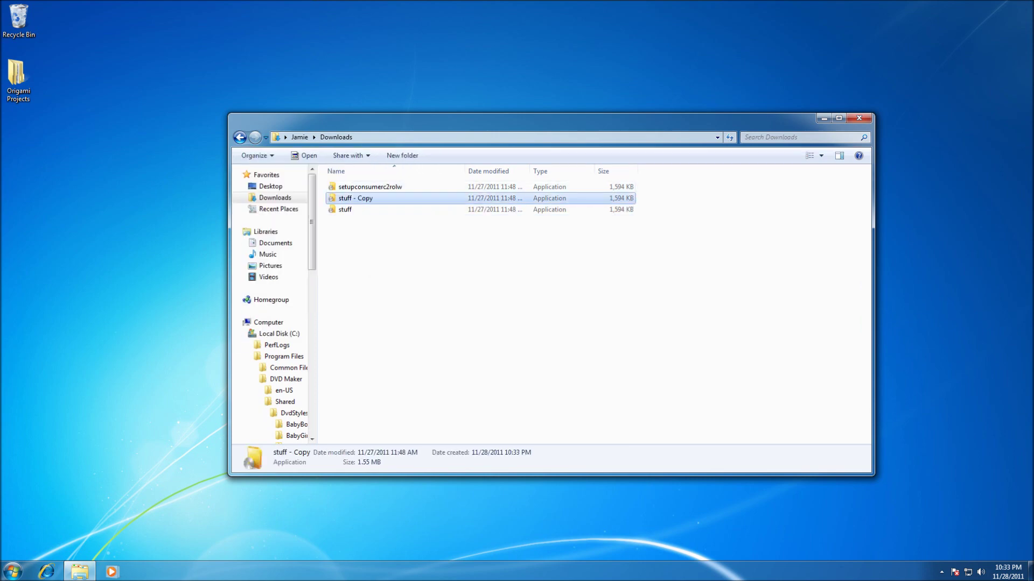
{"action": "key", "text": "shift+F10"}
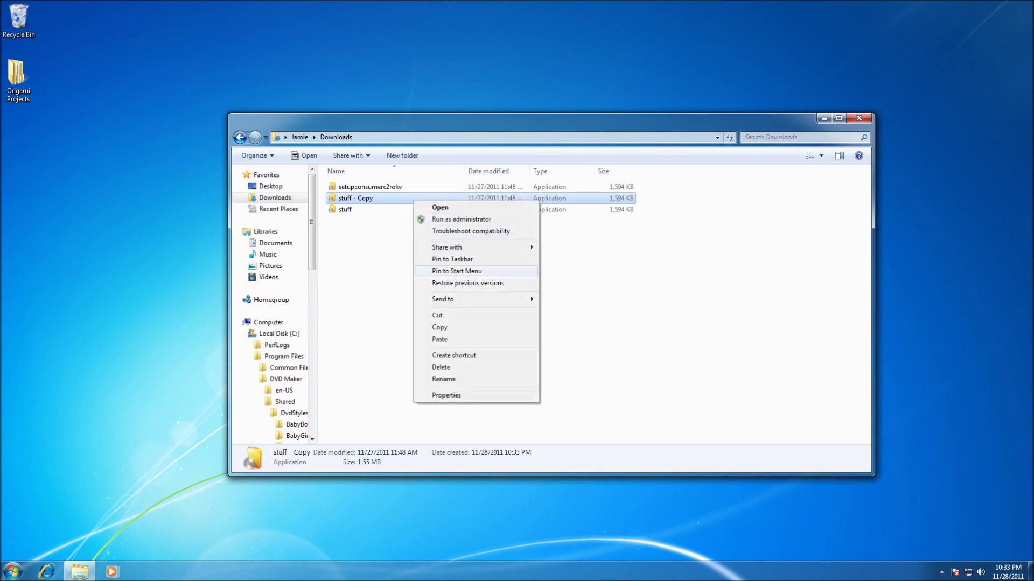
{"action": "key", "text": "Return"}
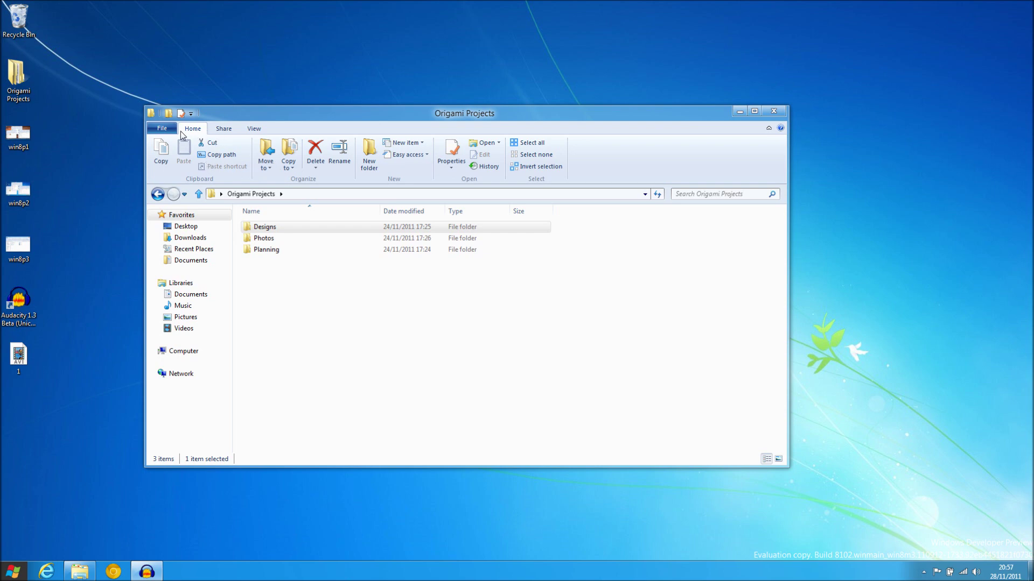
Copy and paste Designs, delete Designs - Copy, and minimise the ribbon
{"action": "left_click_drag", "start_coordinate": [246, 117], "coordinate": [246, 102]}
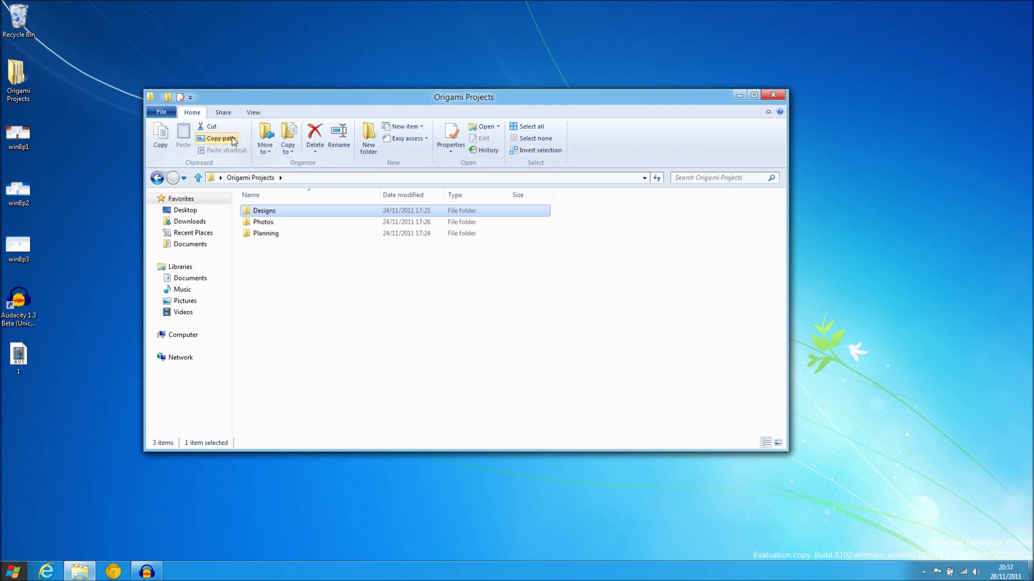
{"action": "left_click", "coordinate": [164, 140]}
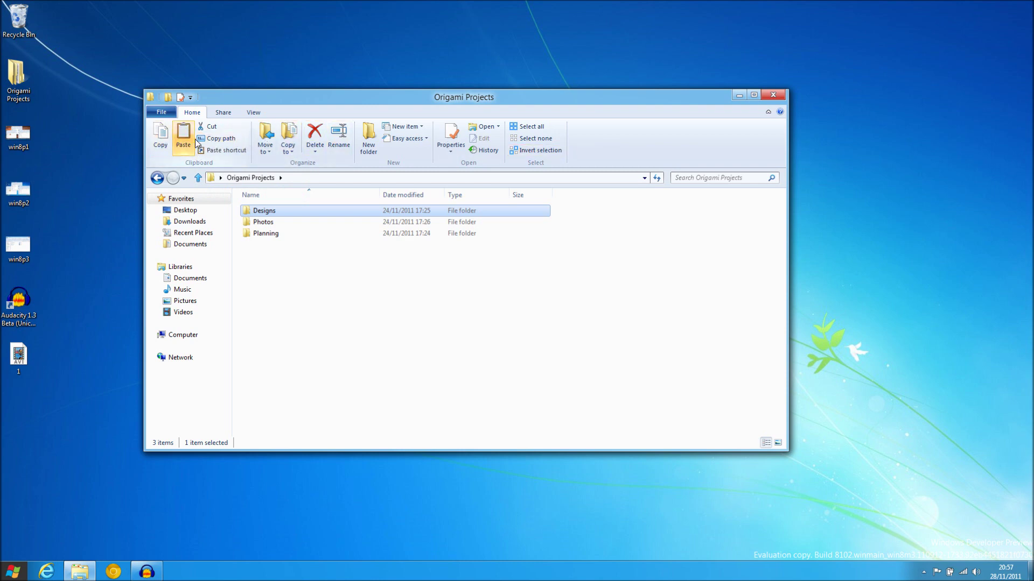
{"action": "left_click", "coordinate": [184, 138]}
{"action": "left_click", "coordinate": [320, 133]}
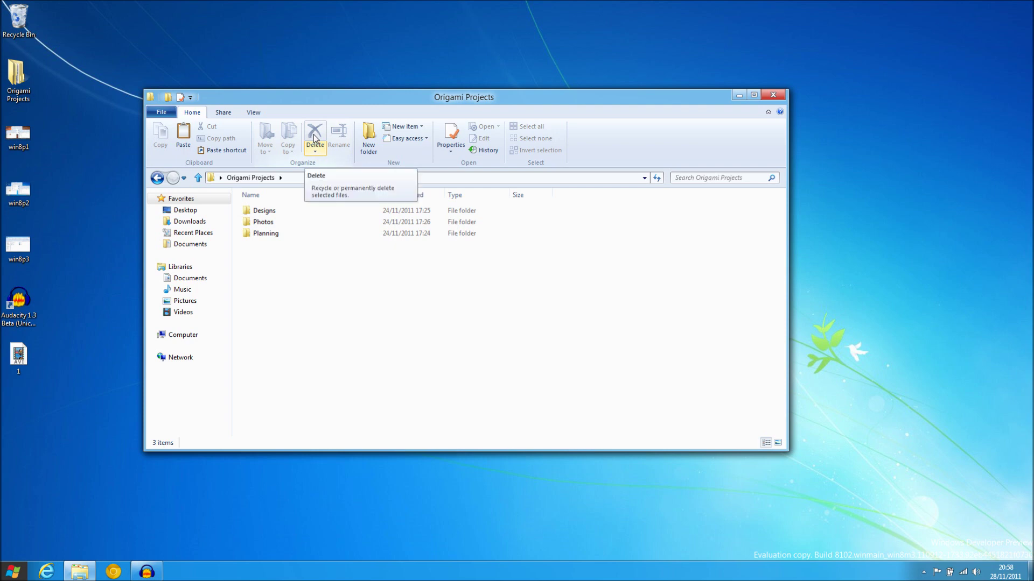
{"action": "left_click", "coordinate": [768, 111]}
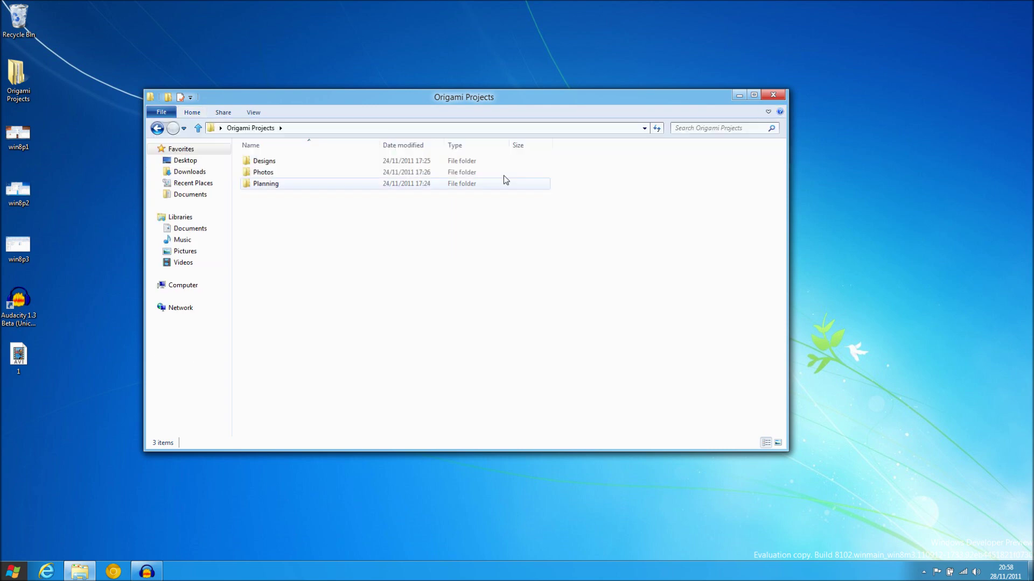
Navigate via Computer and the expanded Music library to the Public Music folder
{"action": "left_click", "coordinate": [338, 128]}
{"action": "left_click", "coordinate": [283, 201]}
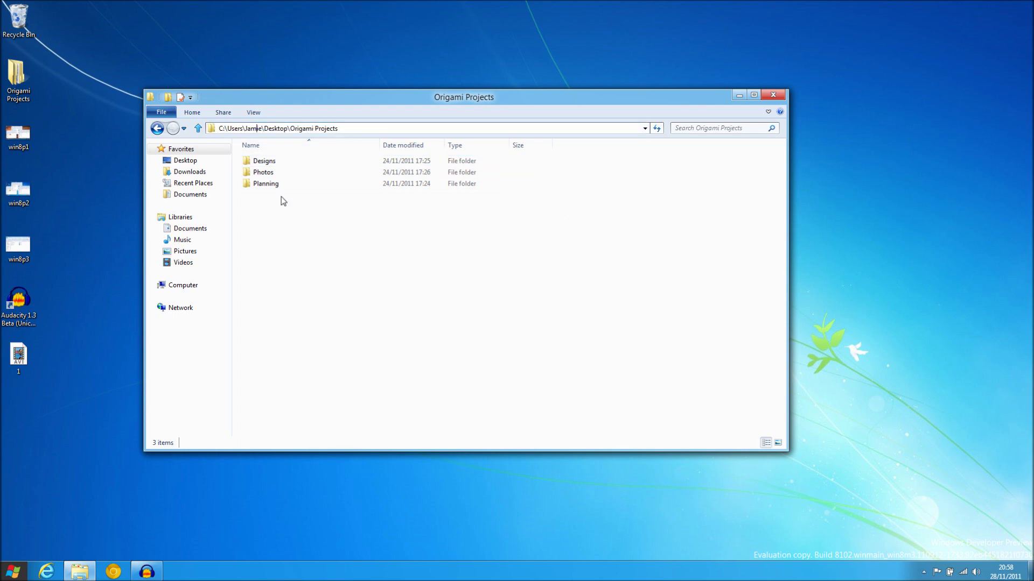
{"action": "left_click", "coordinate": [221, 129]}
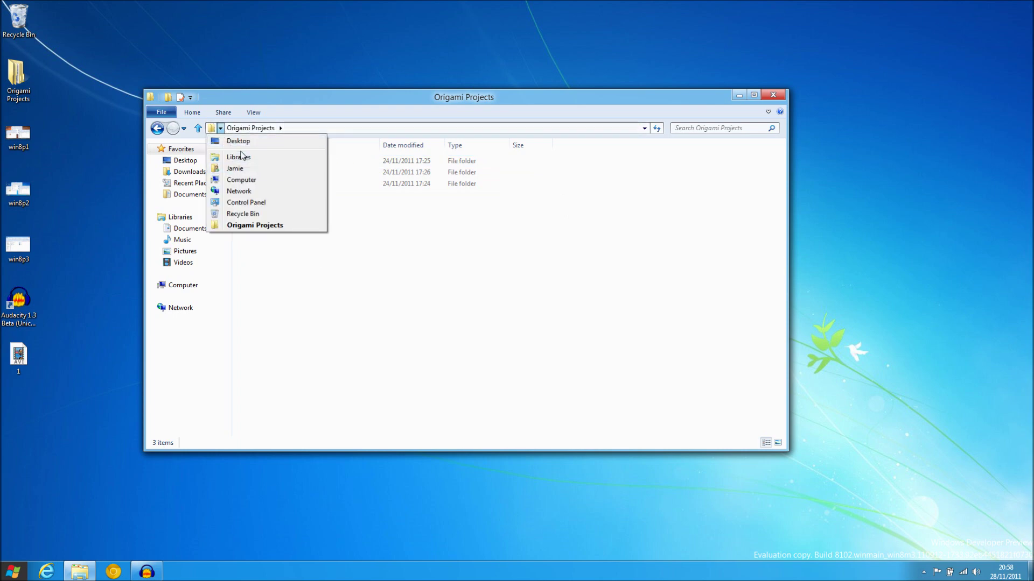
{"action": "left_click", "coordinate": [242, 182]}
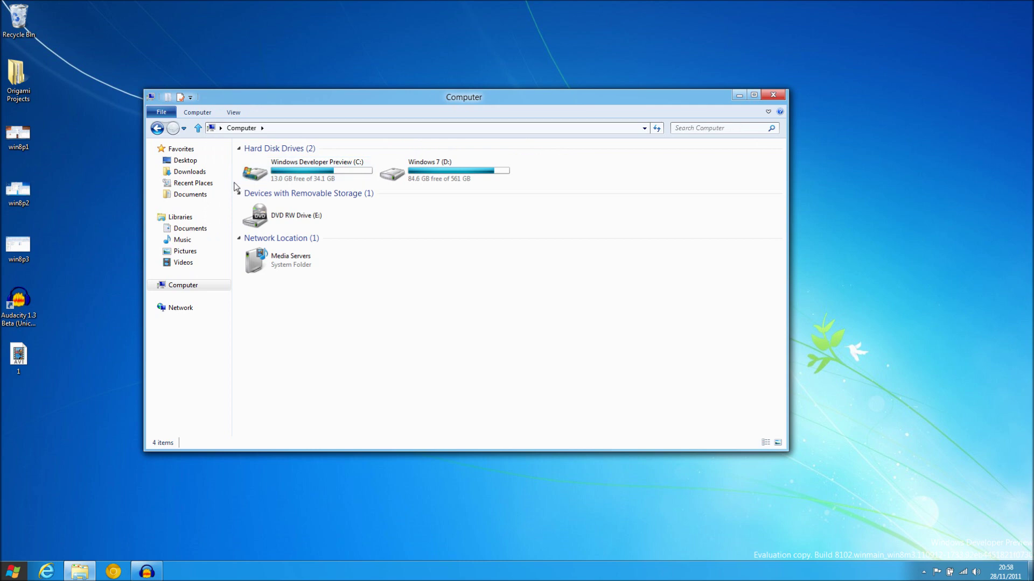
{"action": "left_click", "coordinate": [158, 240]}
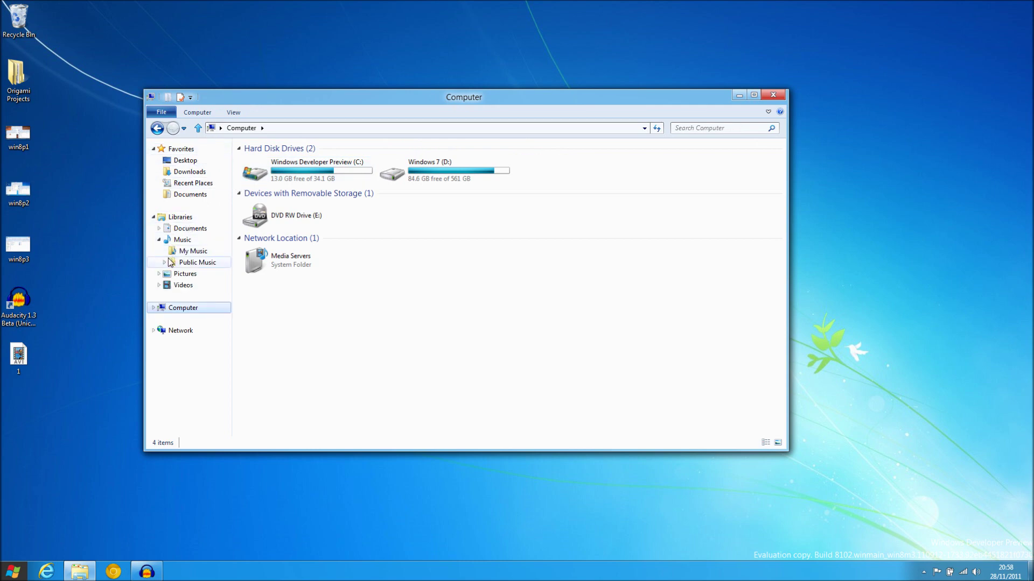
{"action": "left_click", "coordinate": [171, 264]}
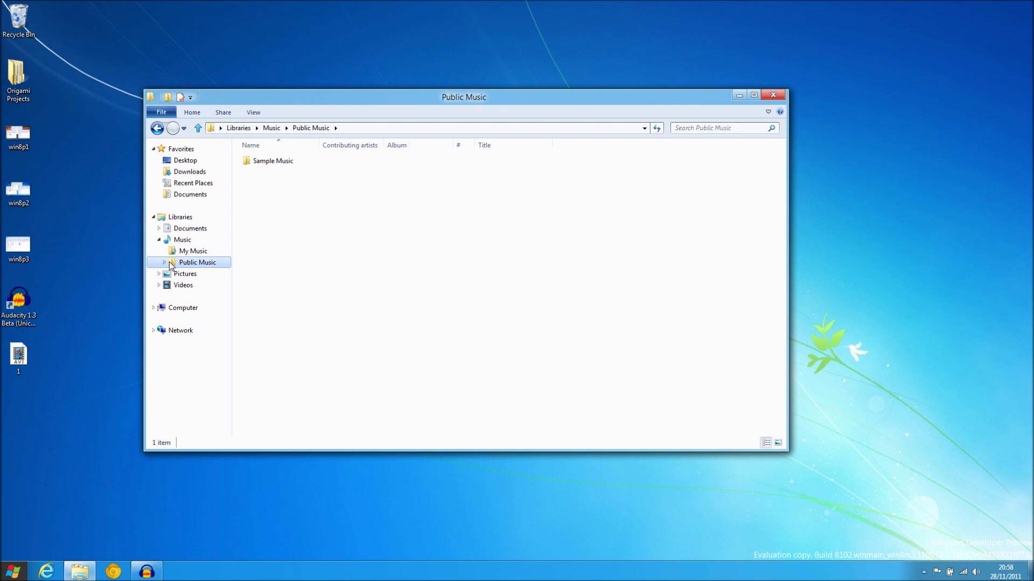
Copy and paste the Sample Music folder to create 'Sample Music - Copy'
{"action": "left_click", "coordinate": [258, 164]}
{"action": "right_click", "coordinate": [259, 163]}
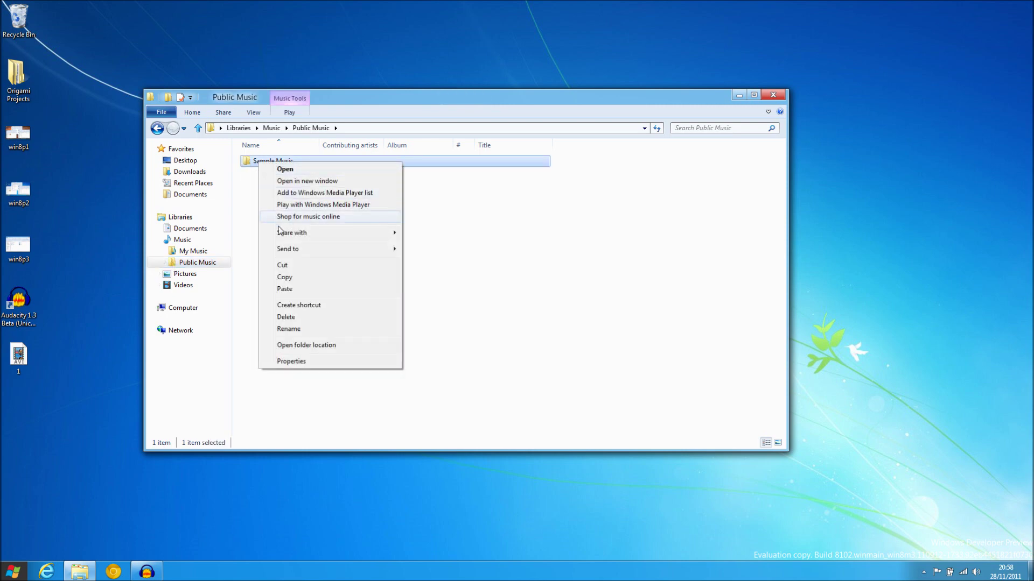
{"action": "left_click", "coordinate": [427, 248]}
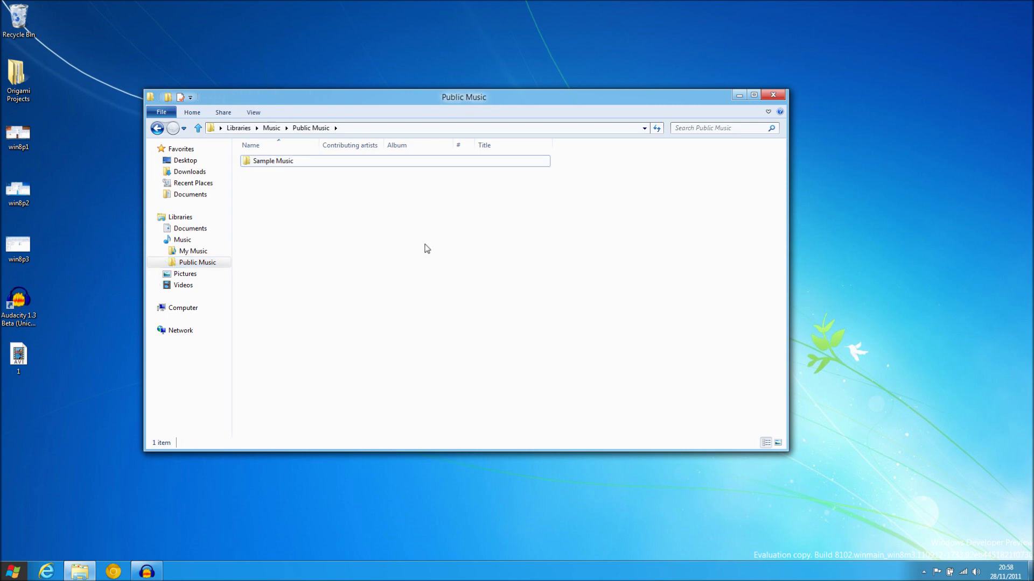
{"action": "left_click", "coordinate": [348, 161]}
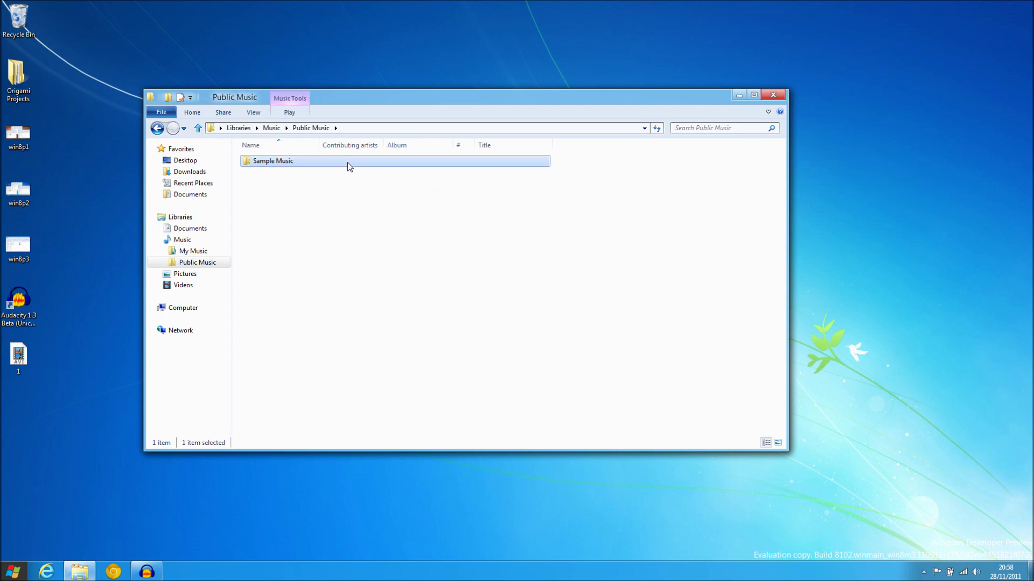
{"action": "key", "text": "ctrl+v"}
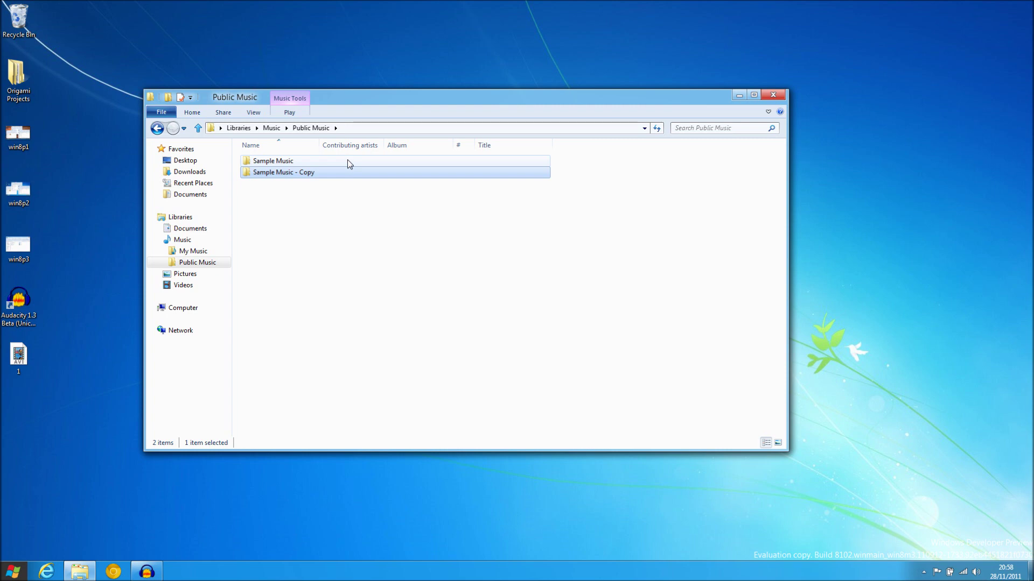
Switch from the Preview pane to the Details pane in the View tab and view the copied Sample Music folder's details
{"action": "key", "text": "alt"}
{"action": "key", "text": "f"}
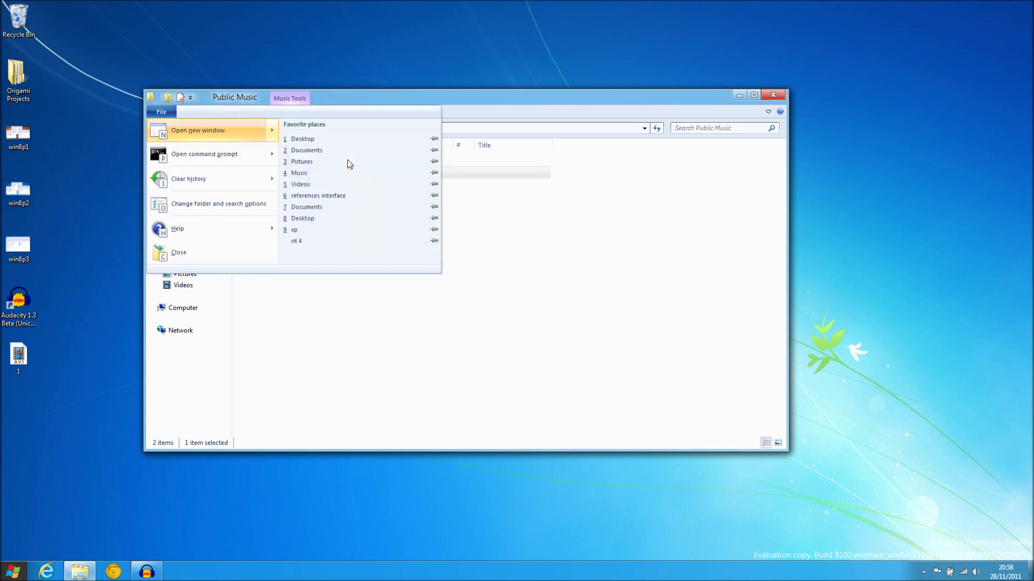
{"action": "key", "text": "Escape"}
{"action": "key", "text": "v"}
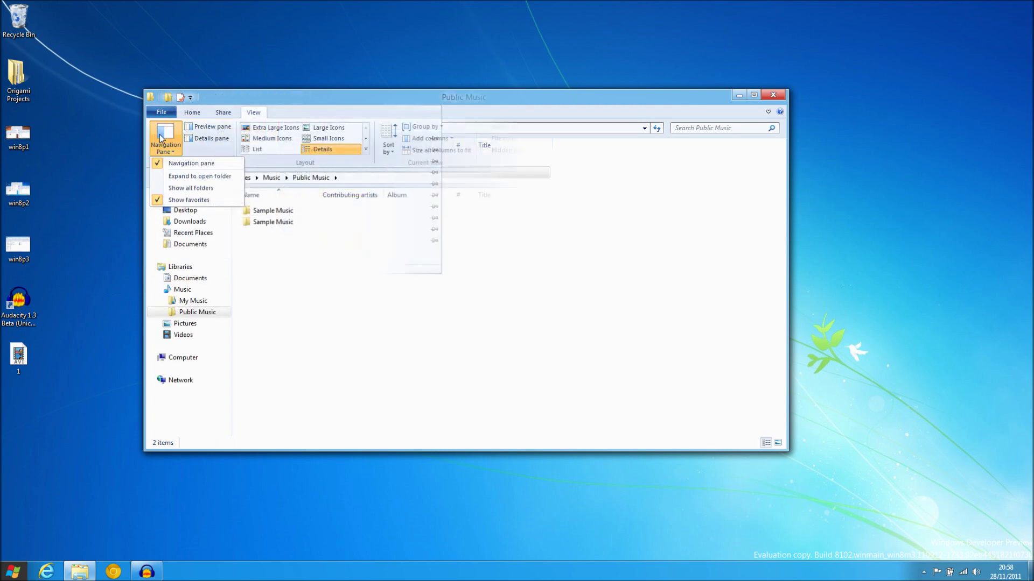
{"action": "key", "text": "n"}
{"action": "left_click", "coordinate": [205, 128]}
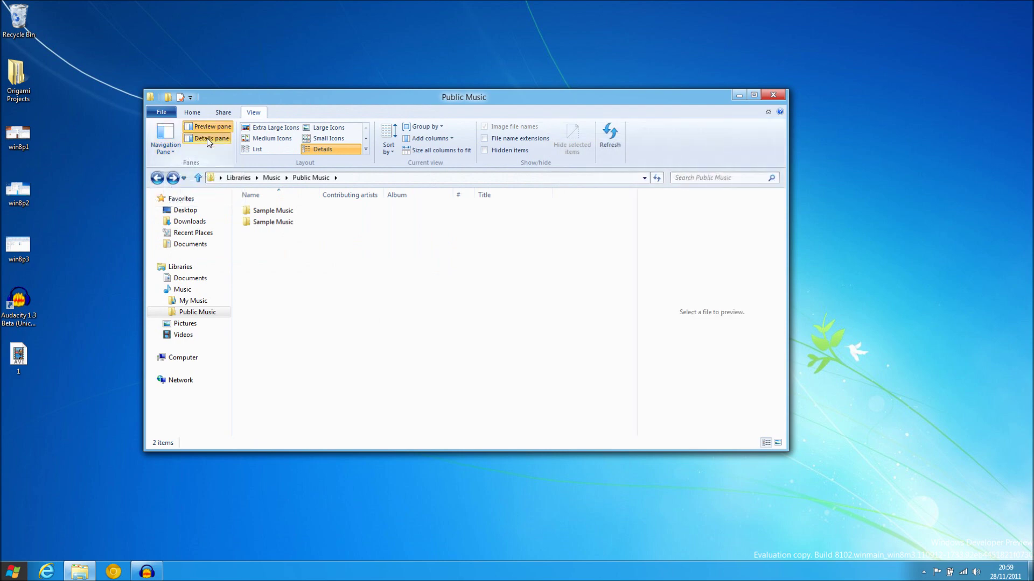
{"action": "left_click", "coordinate": [205, 138]}
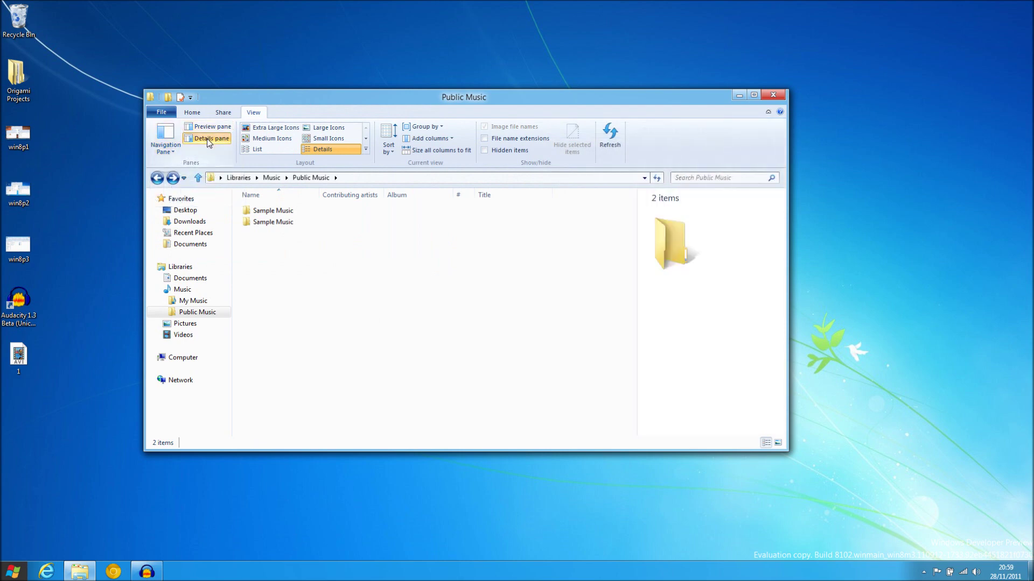
{"action": "left_click", "coordinate": [404, 222]}
{"action": "left_click", "coordinate": [190, 221]}
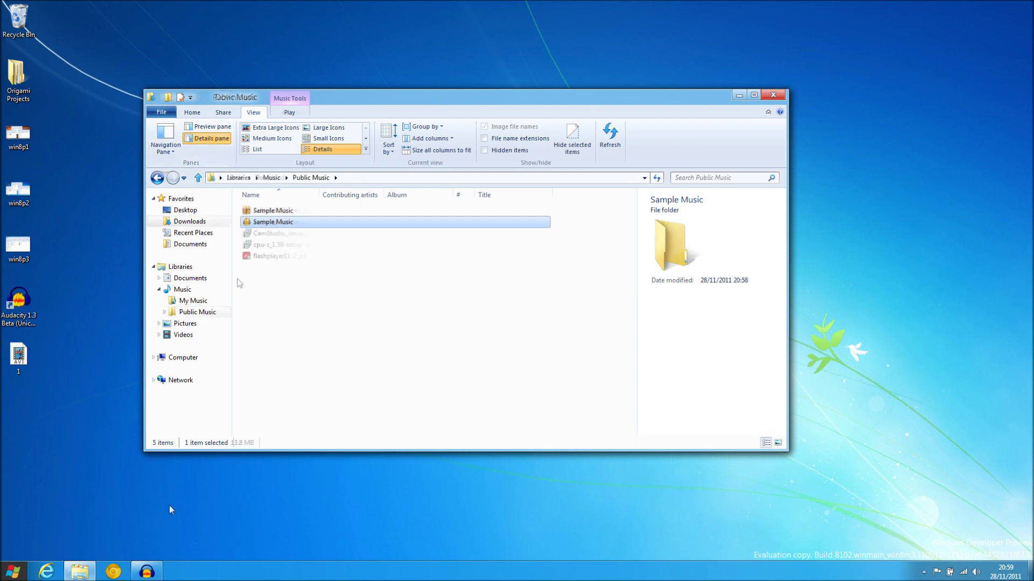